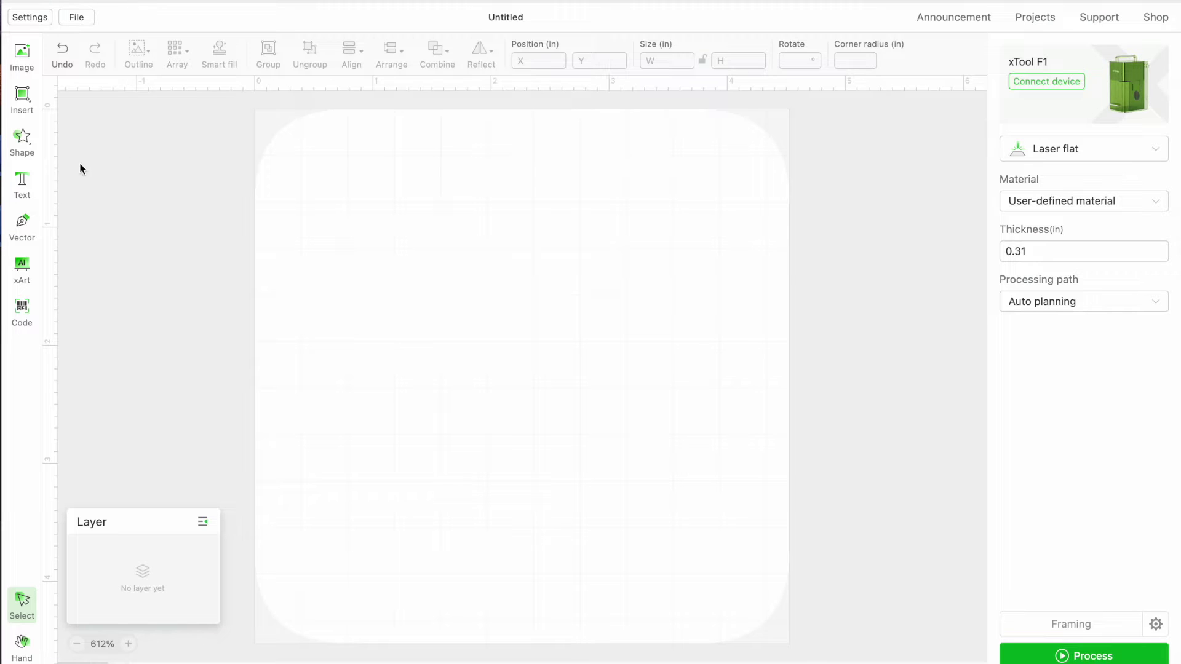
# Add a text object and replace its HELLO wording with the single letter M.
pyautogui.click(22, 184)
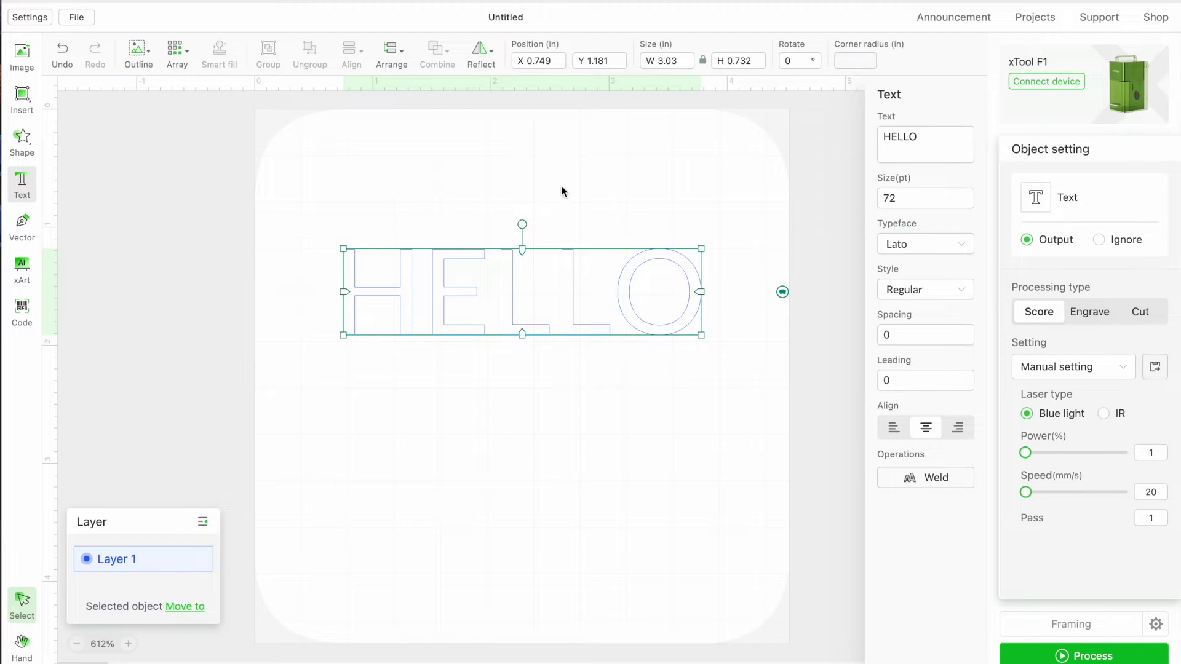
pyautogui.moveTo(517, 280); pyautogui.dragTo(528, 274)
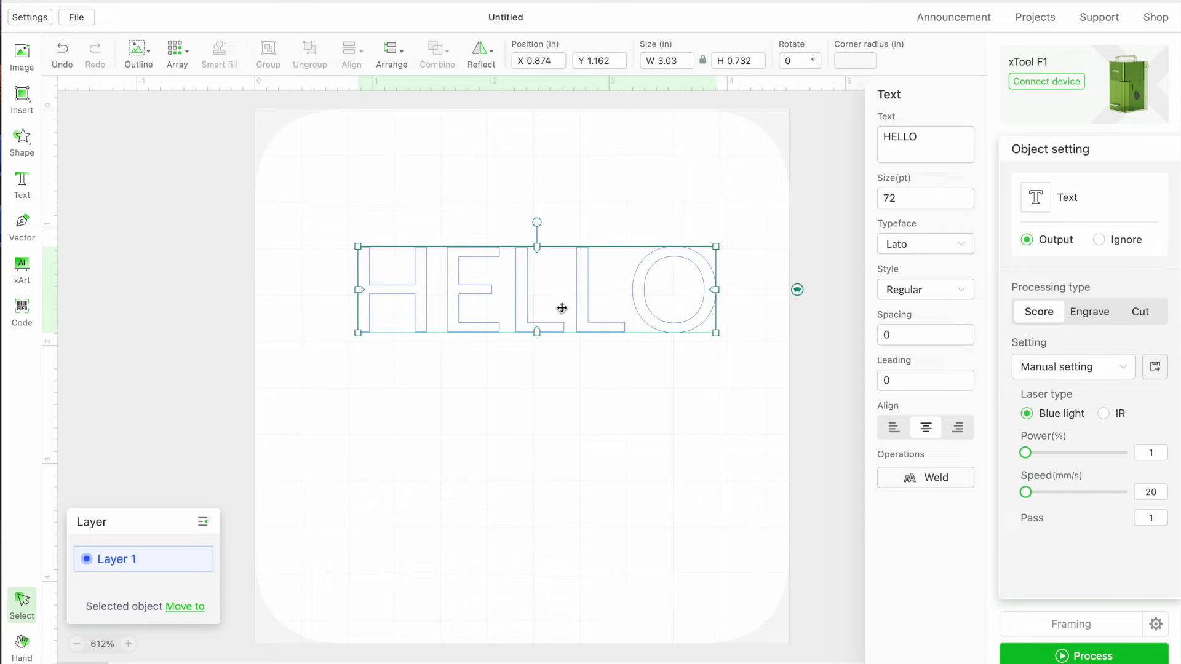
pyautogui.doubleClick(892, 139)
pyautogui.write('M')
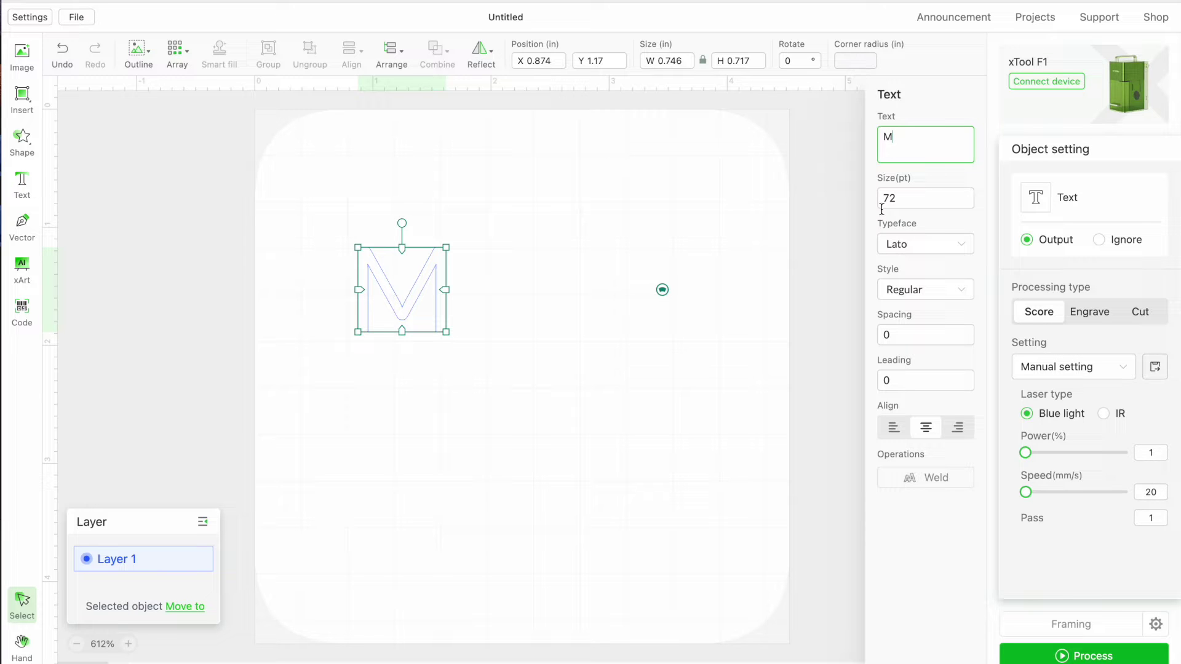
# Change the M's typeface to Blossom Heart from the system typeface list.
pyautogui.click(922, 247)
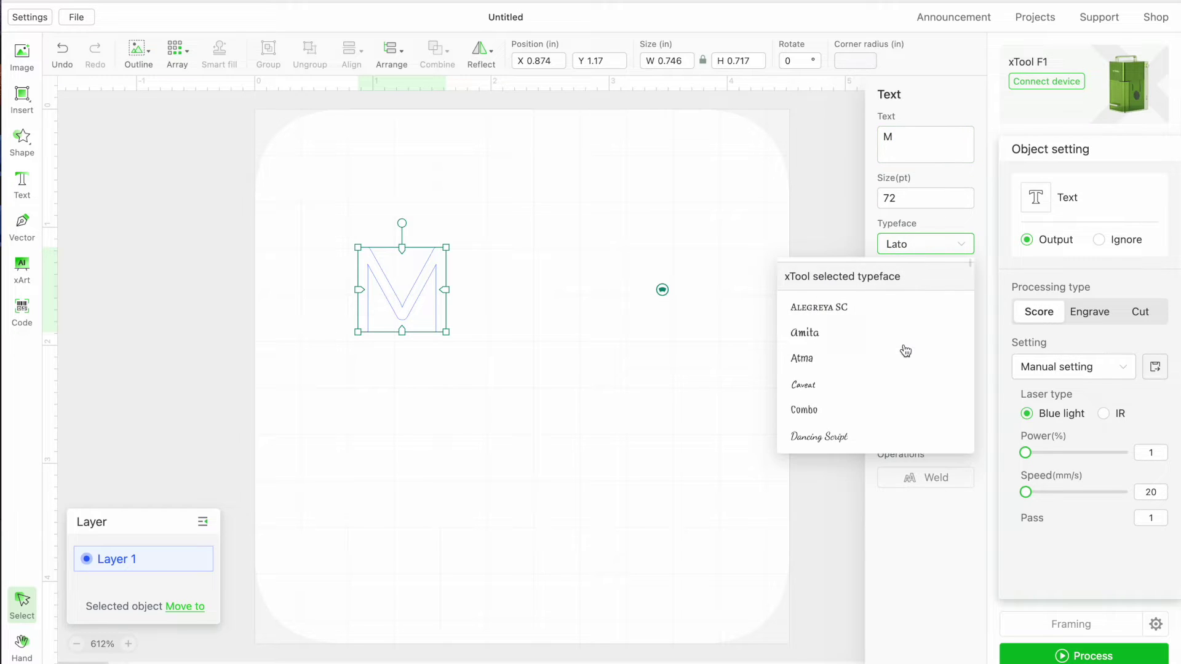
pyautogui.scroll(-5, 905, 350)
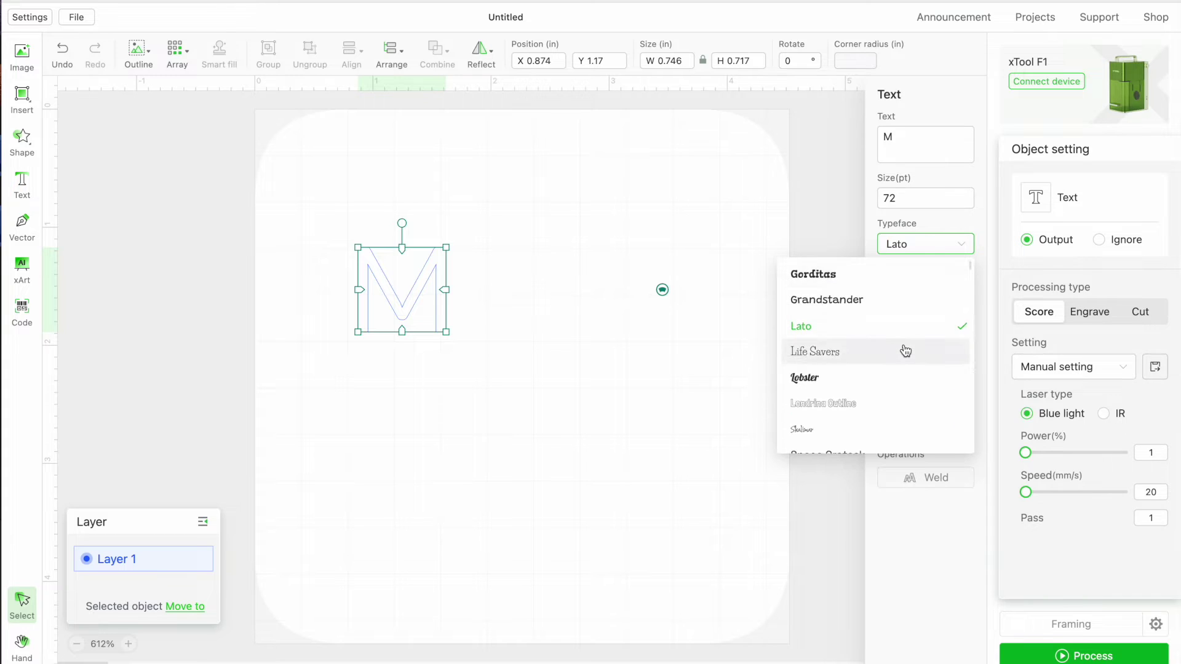
pyautogui.scroll(-2, 905, 350)
pyautogui.scroll(10, 905, 351)
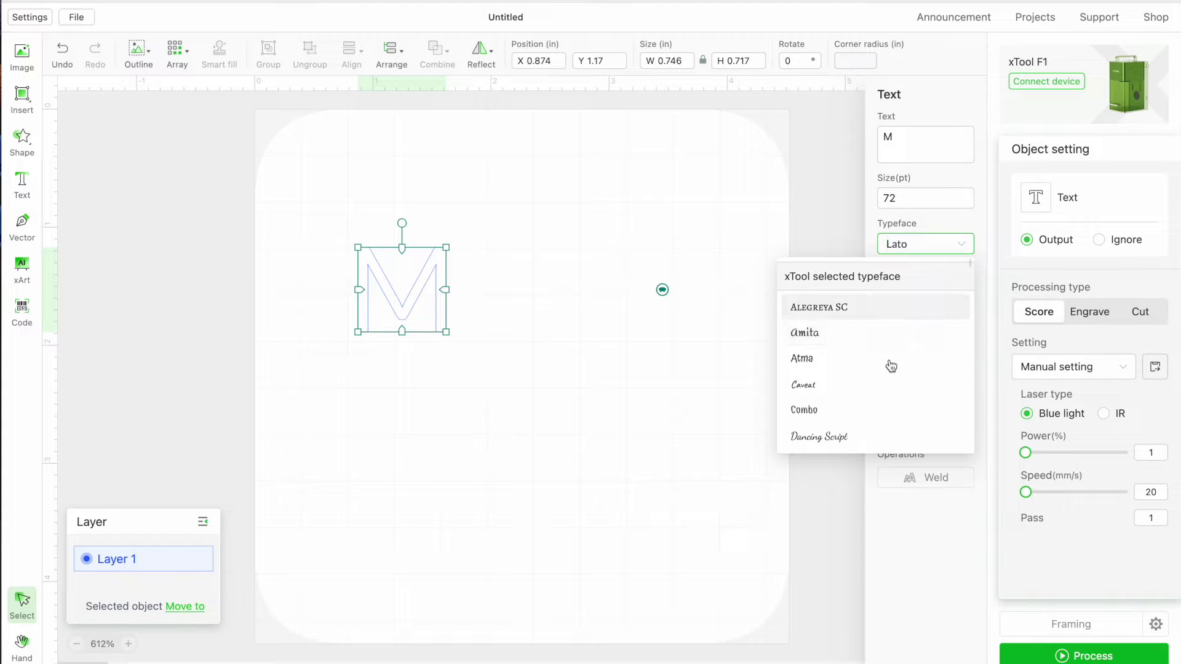
pyautogui.scroll(-7, 891, 369)
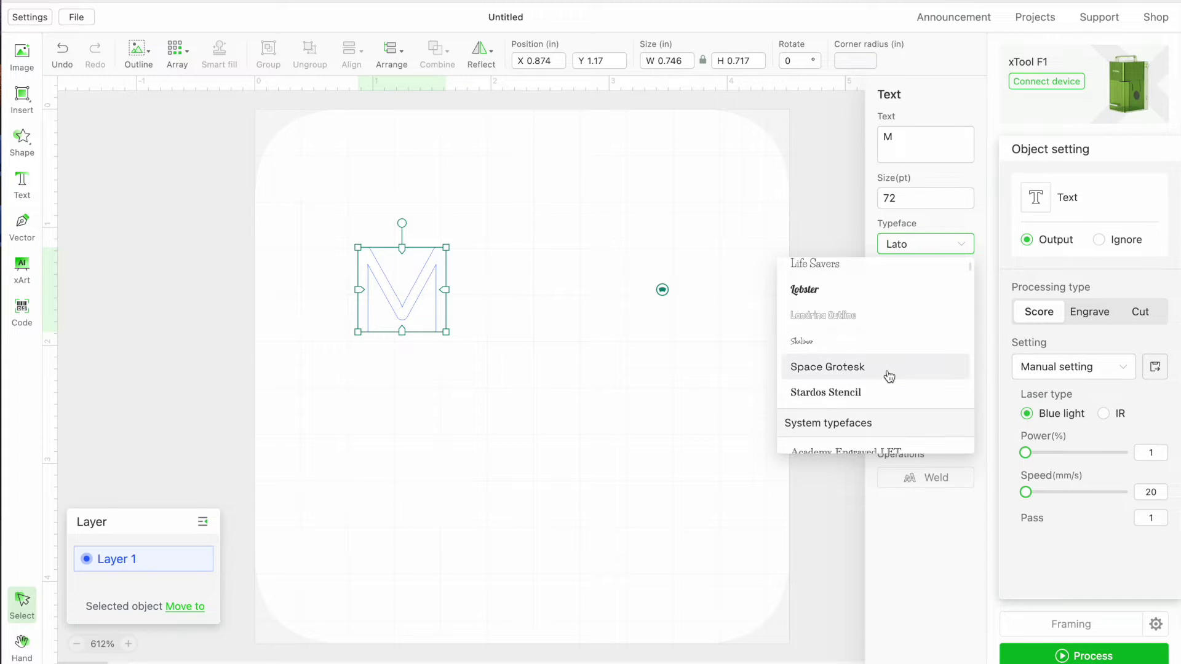
pyautogui.scroll(10, 888, 376)
pyautogui.scroll(-2, 829, 377)
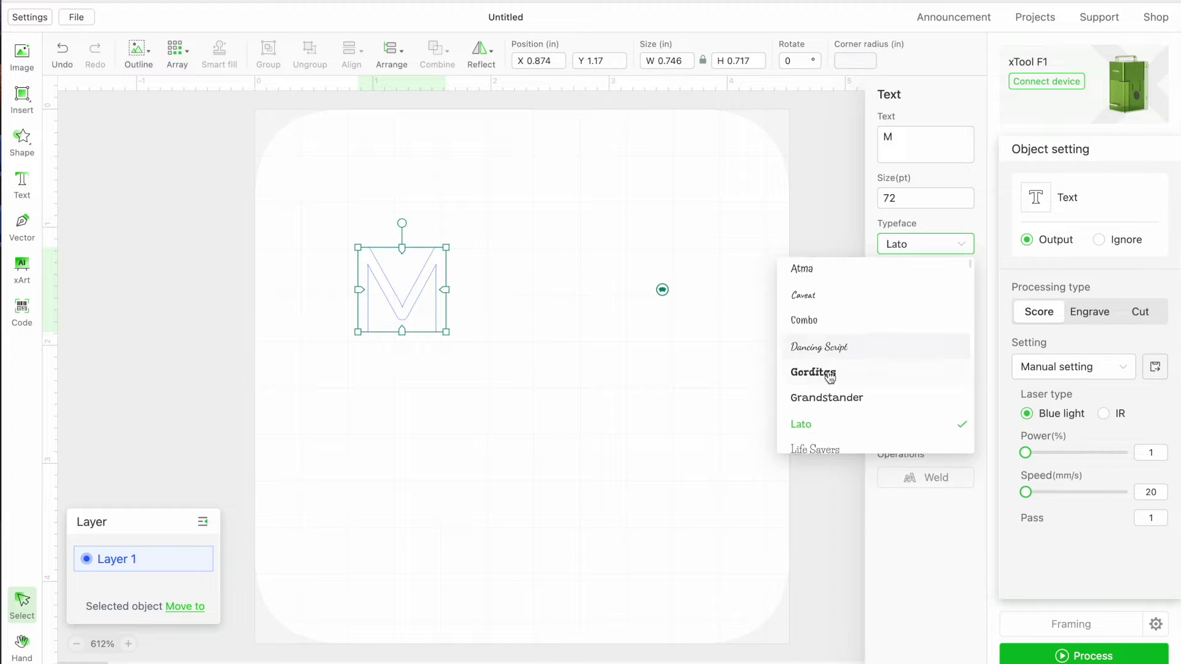
pyautogui.scroll(-5, 828, 377)
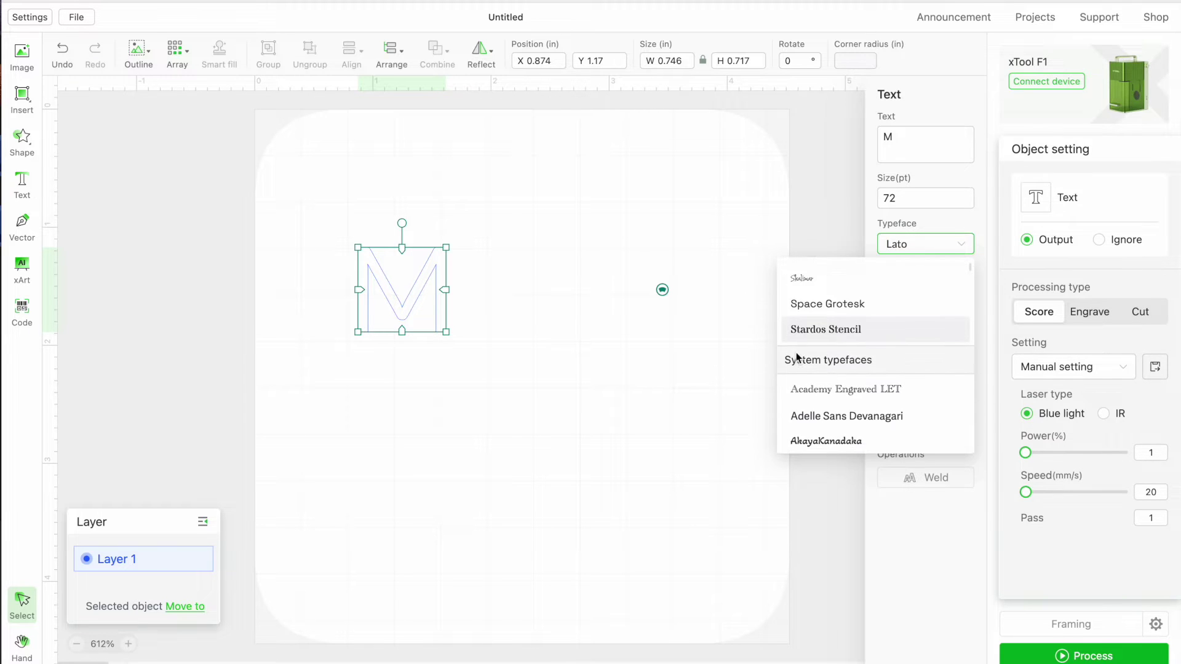
pyautogui.scroll(-4, 858, 403)
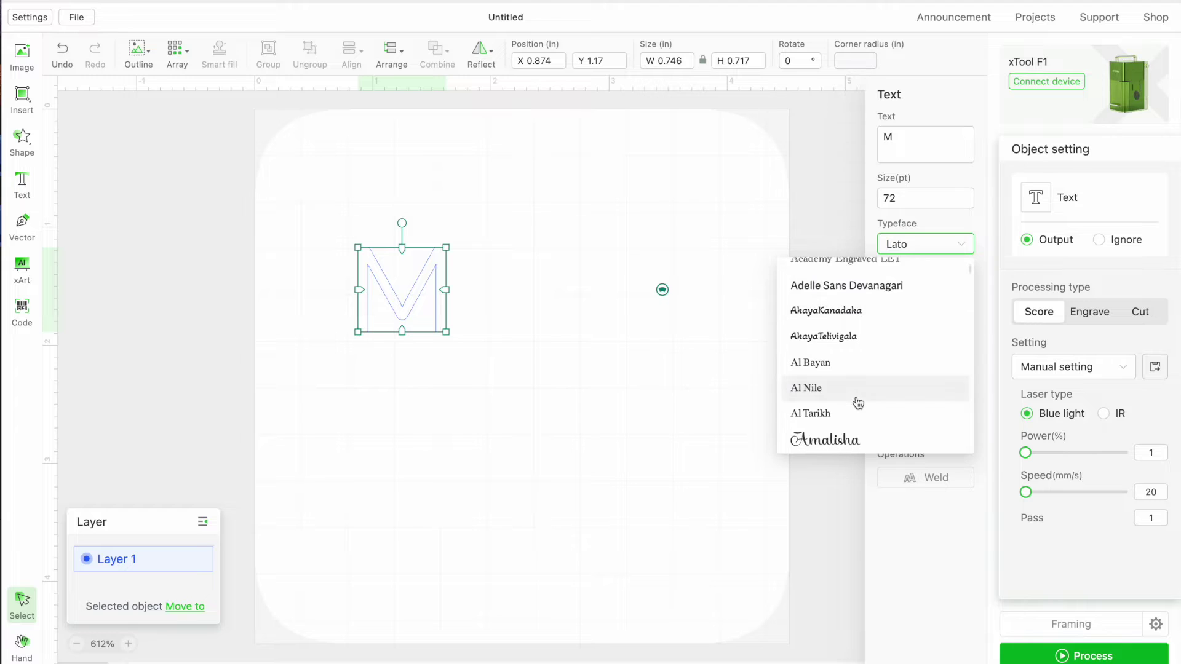
pyautogui.scroll(-5, 858, 402)
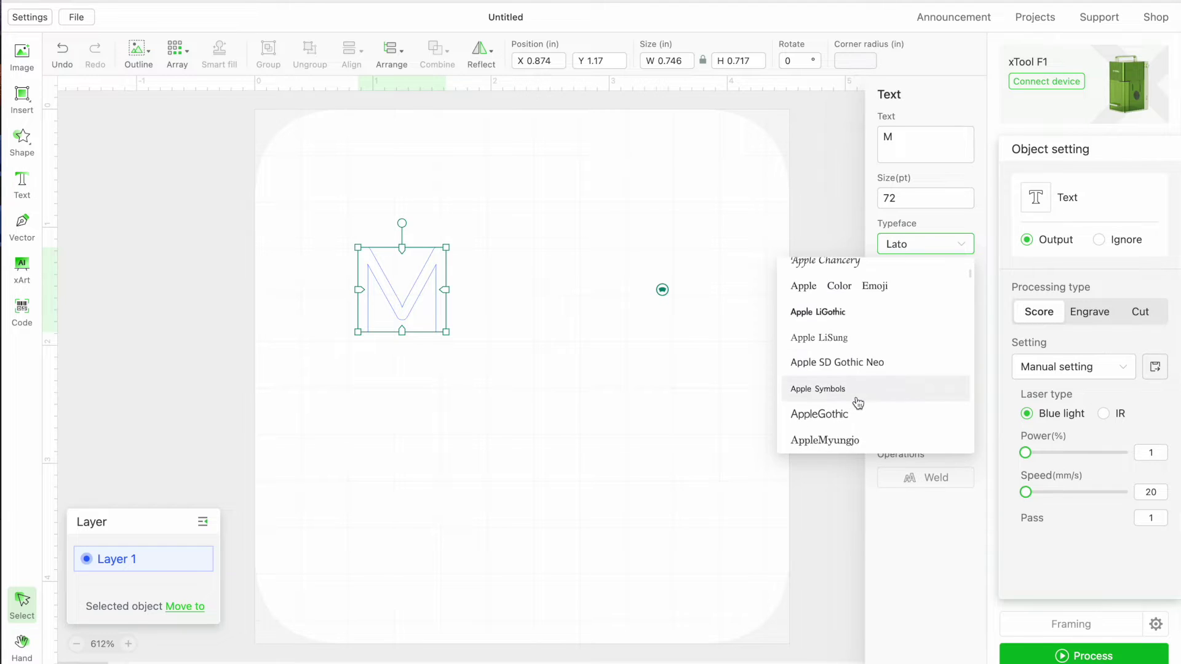
pyautogui.scroll(-5, 857, 403)
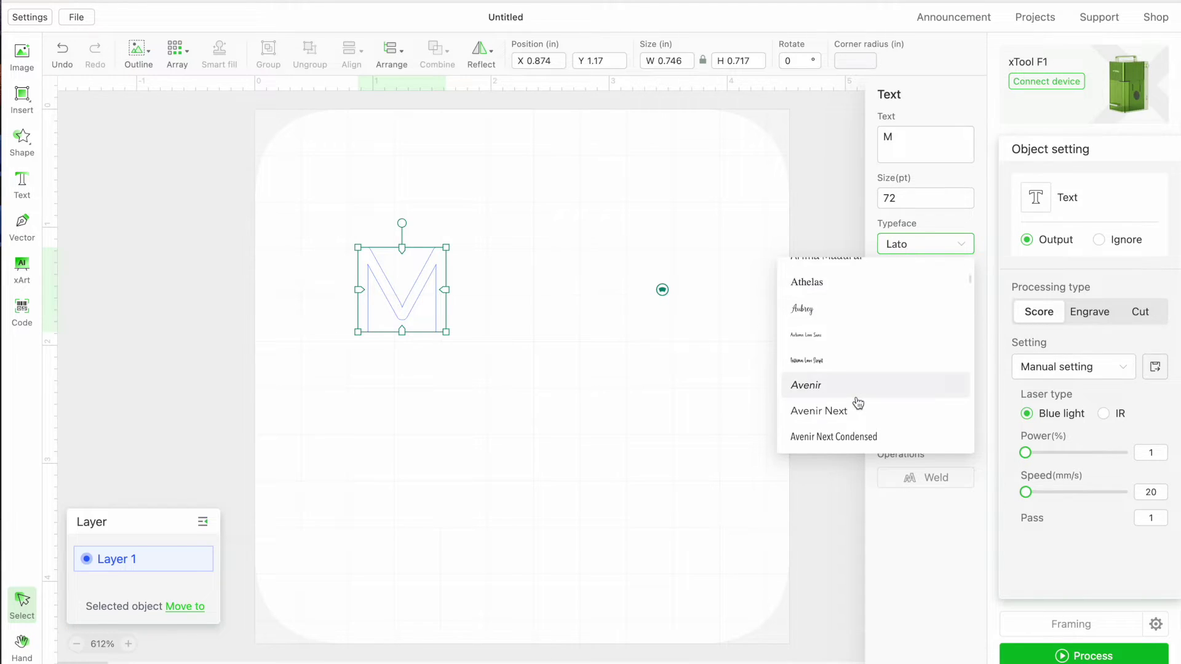
pyautogui.scroll(-5, 858, 403)
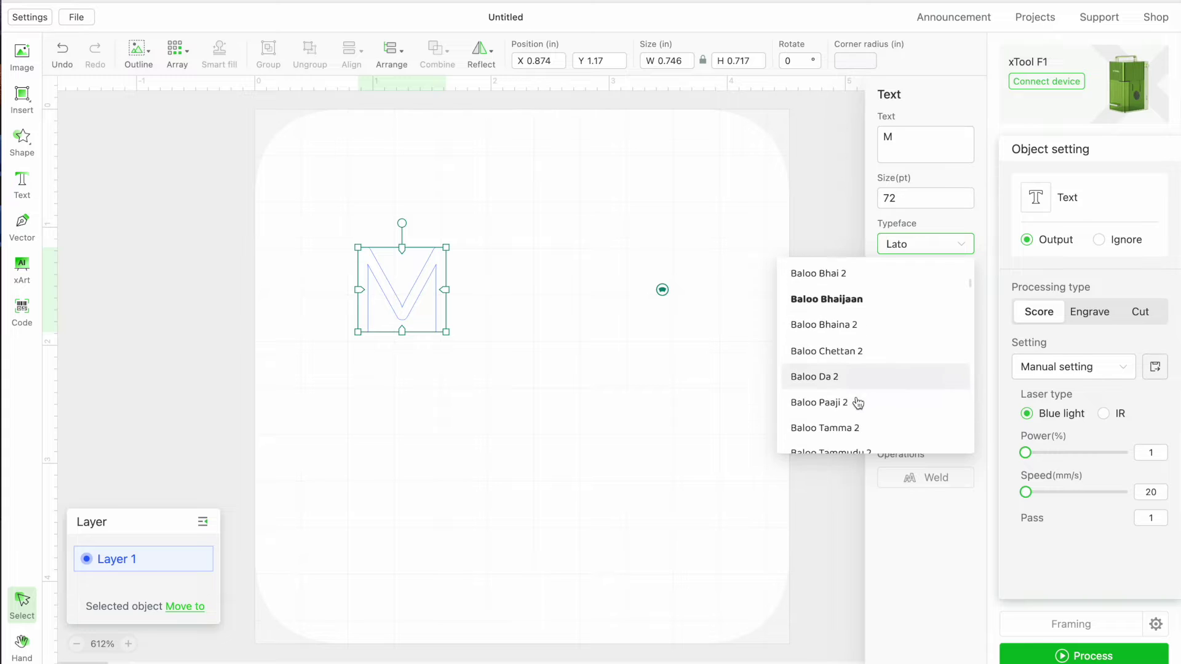
pyautogui.scroll(-5, 858, 403)
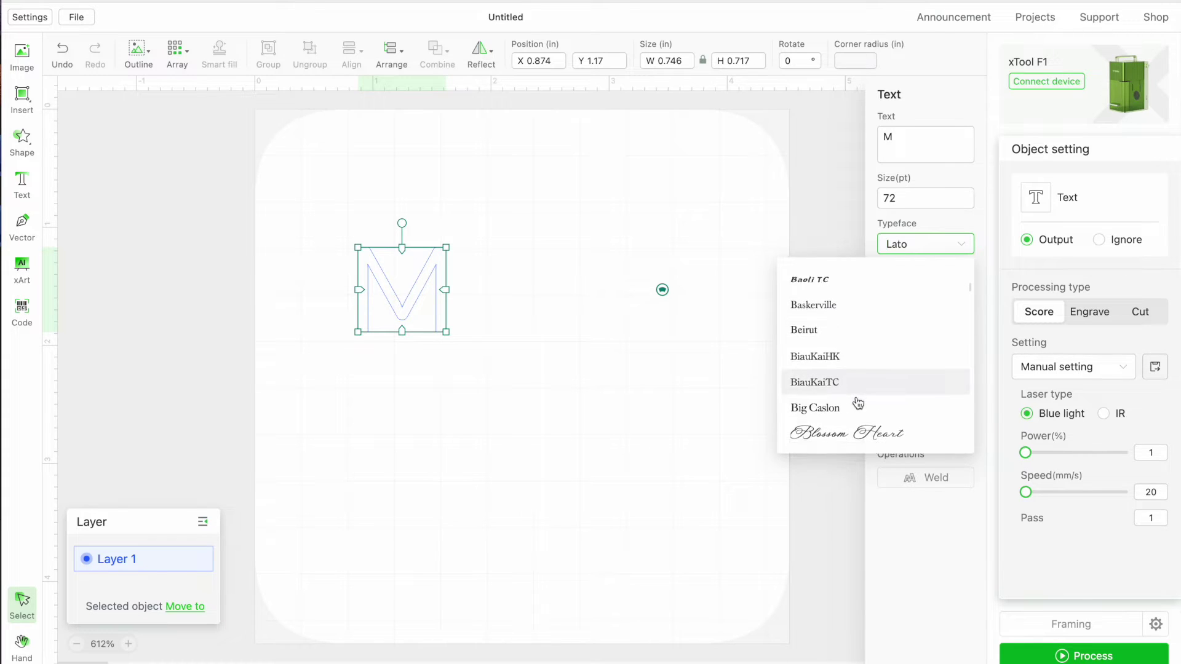
pyautogui.scroll(-1, 858, 403)
pyautogui.click(858, 399)
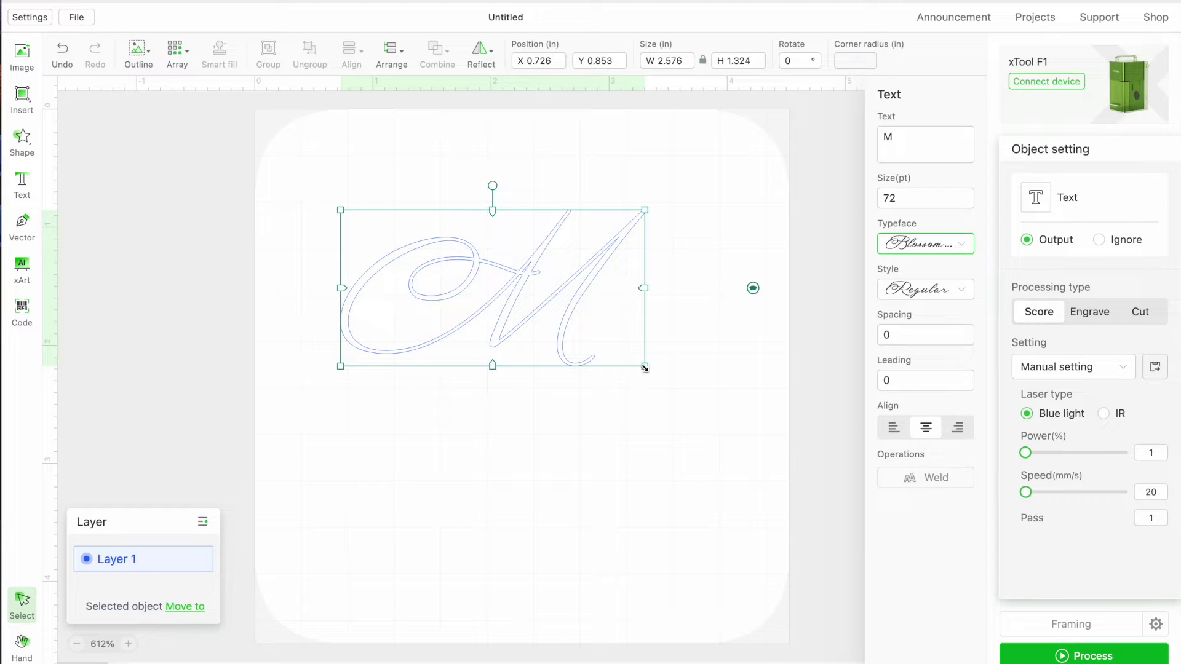
# Shrink and reposition the M, and set its processing type to Engrave.
pyautogui.moveTo(645, 368); pyautogui.dragTo(569, 340)
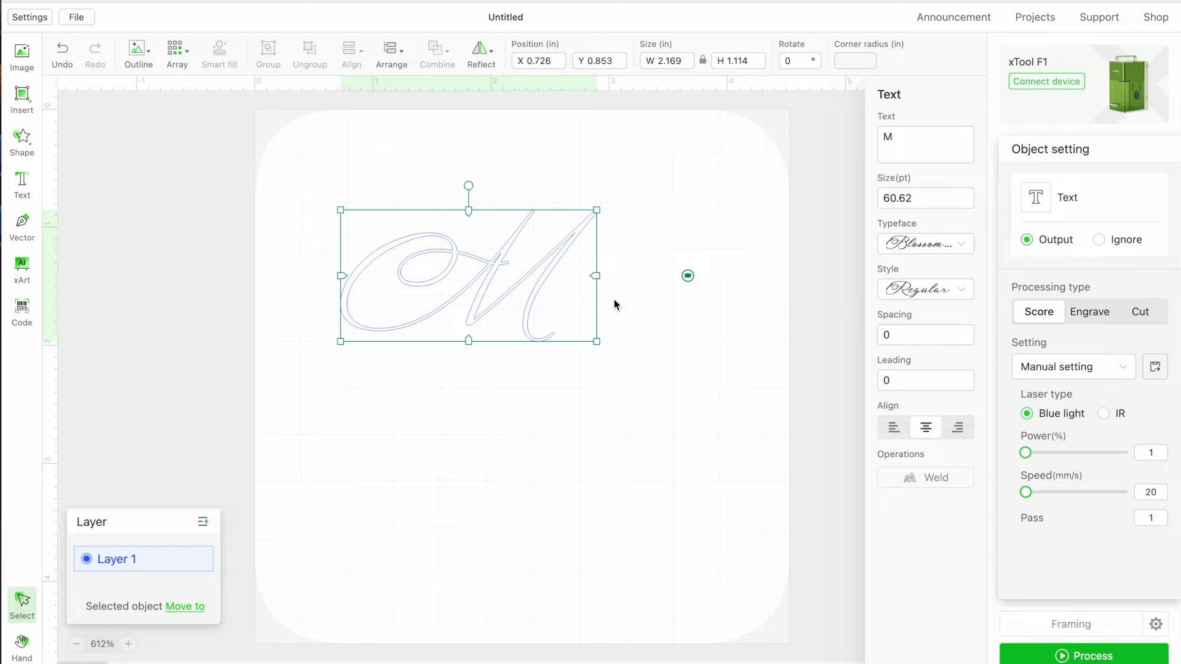
pyautogui.moveTo(522, 308); pyautogui.dragTo(590, 337)
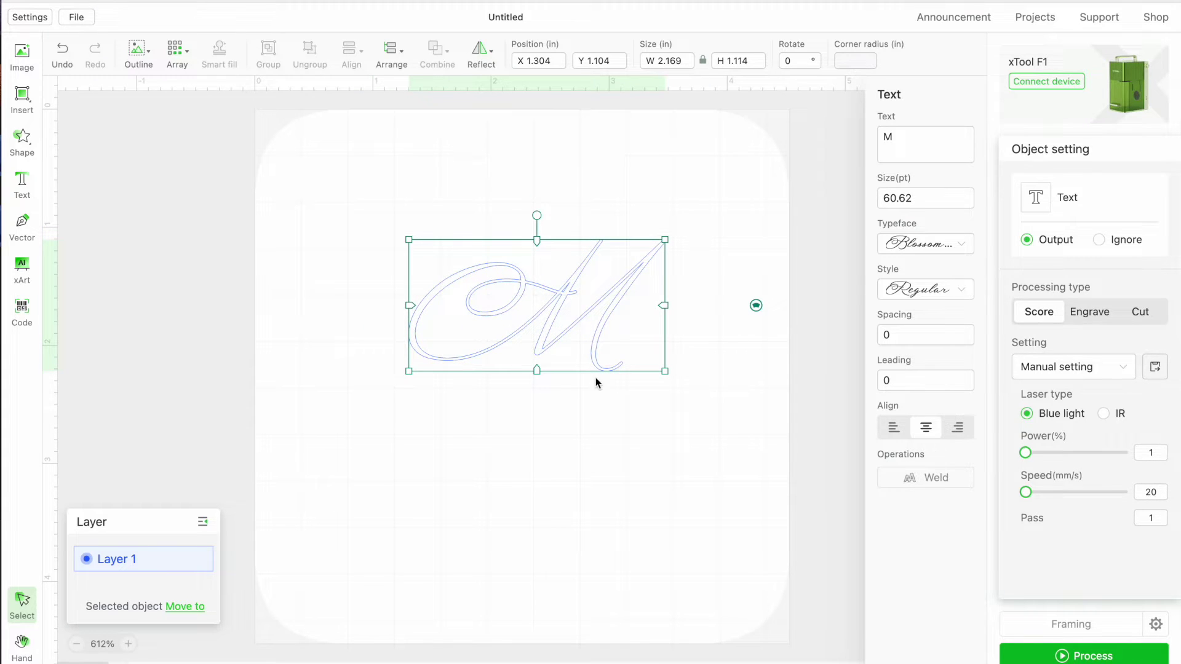
pyautogui.click(589, 427)
pyautogui.click(551, 345)
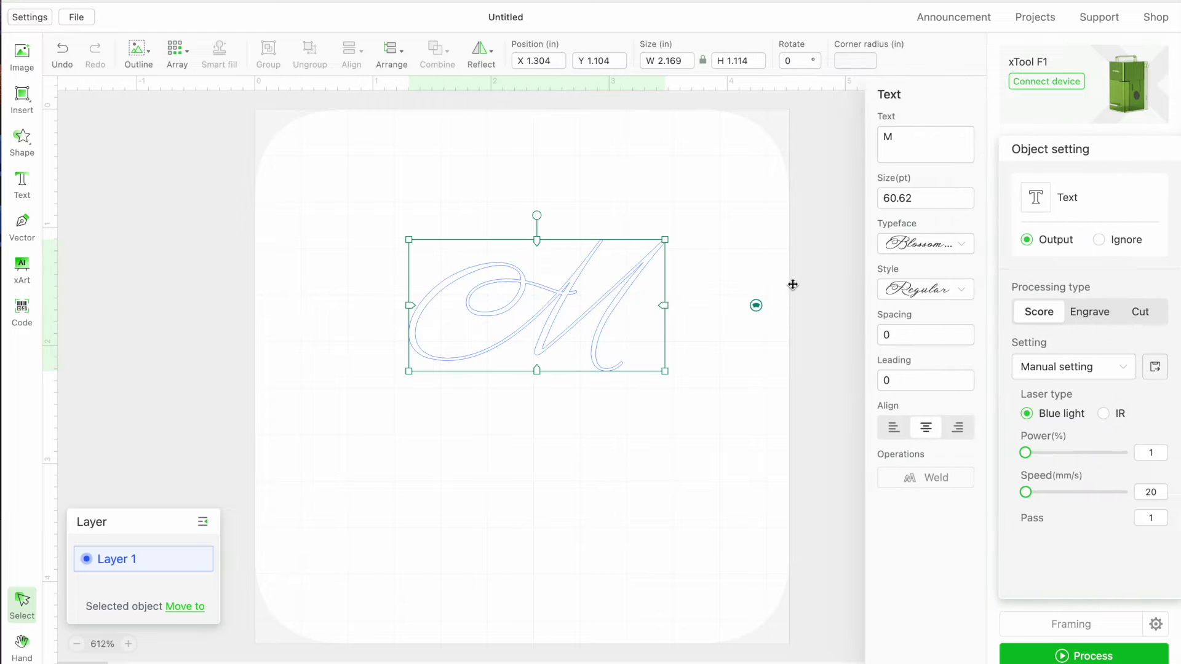
pyautogui.click(1088, 313)
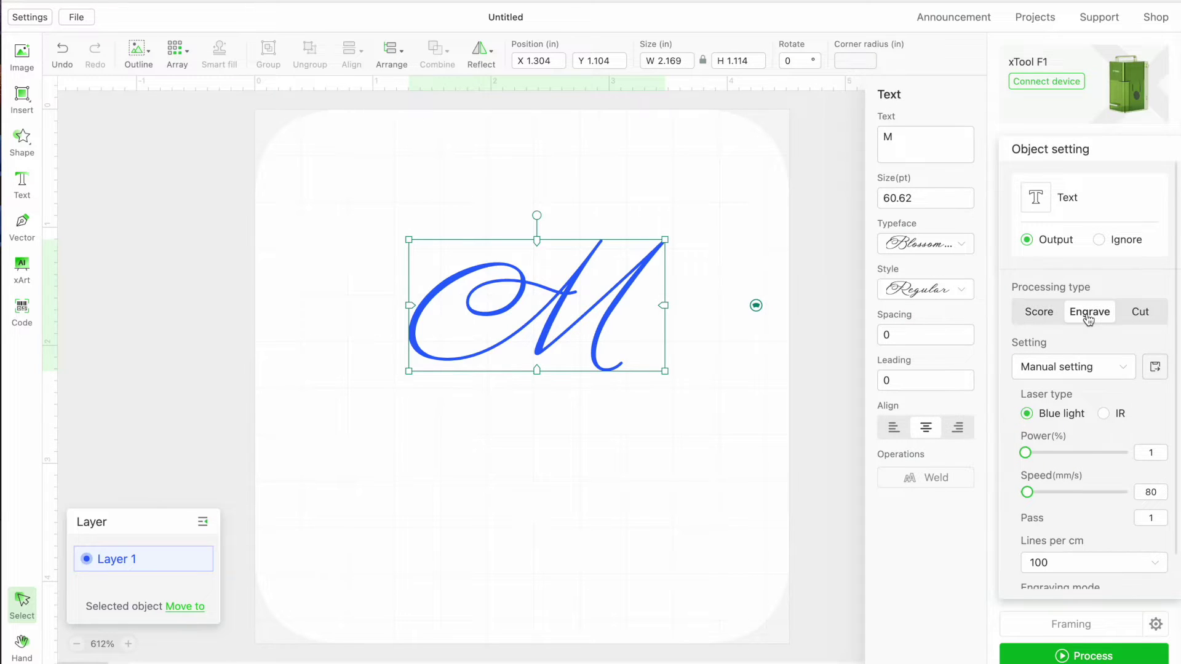
# Scale the M down to about 26 pt (0.496 × 0.255 in) near the canvas centre.
pyautogui.moveTo(665, 371); pyautogui.dragTo(550, 329)
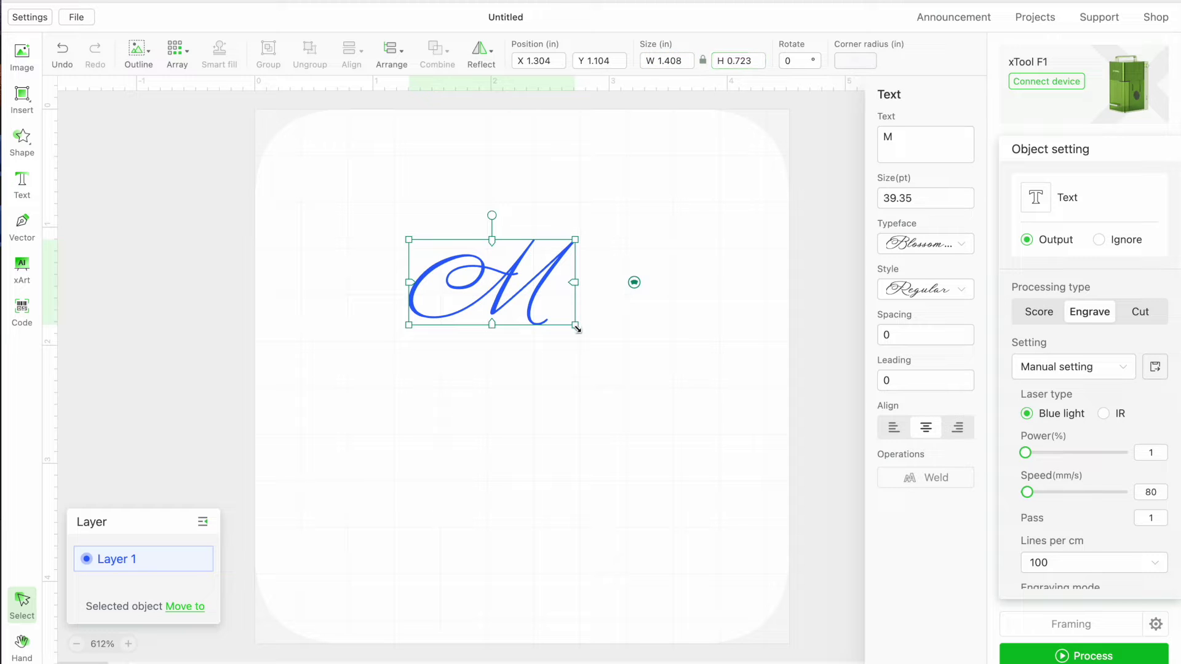
pyautogui.moveTo(576, 326); pyautogui.dragTo(553, 346)
pyautogui.click(522, 319)
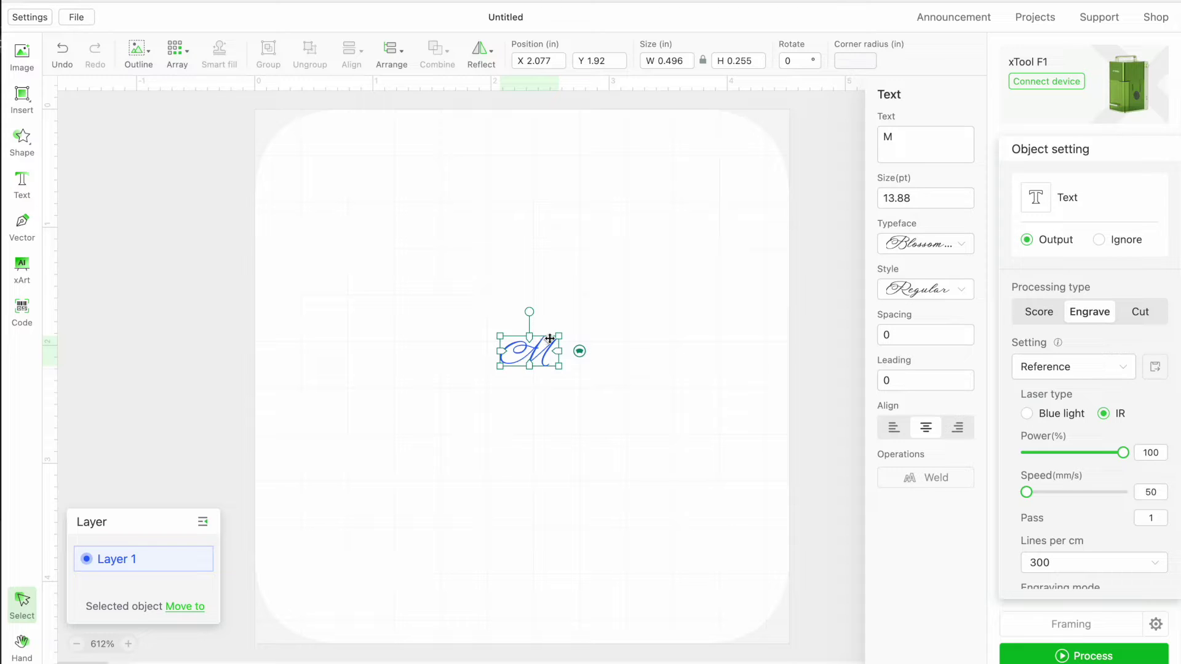
# Complete the first name after the M and enlarge it to about 119 pt, moving it left.
pyautogui.click(912, 146)
pyautogui.write('elissa')
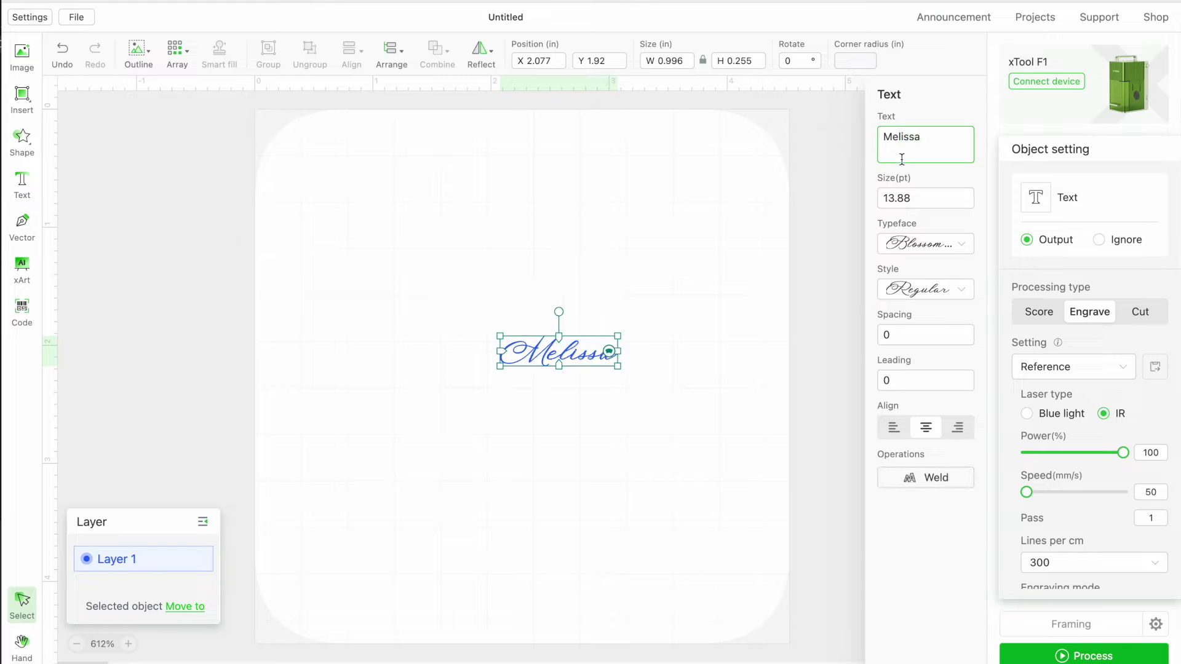
pyautogui.moveTo(617, 335); pyautogui.dragTo(806, 110)
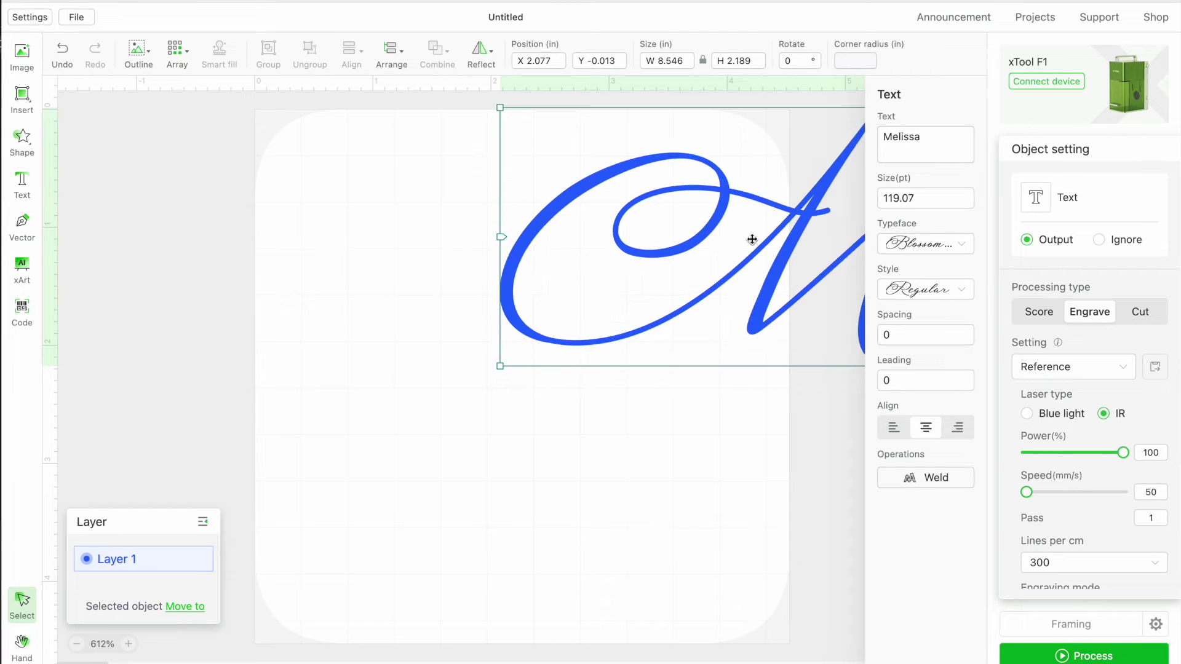
pyautogui.moveTo(751, 240); pyautogui.dragTo(469, 363)
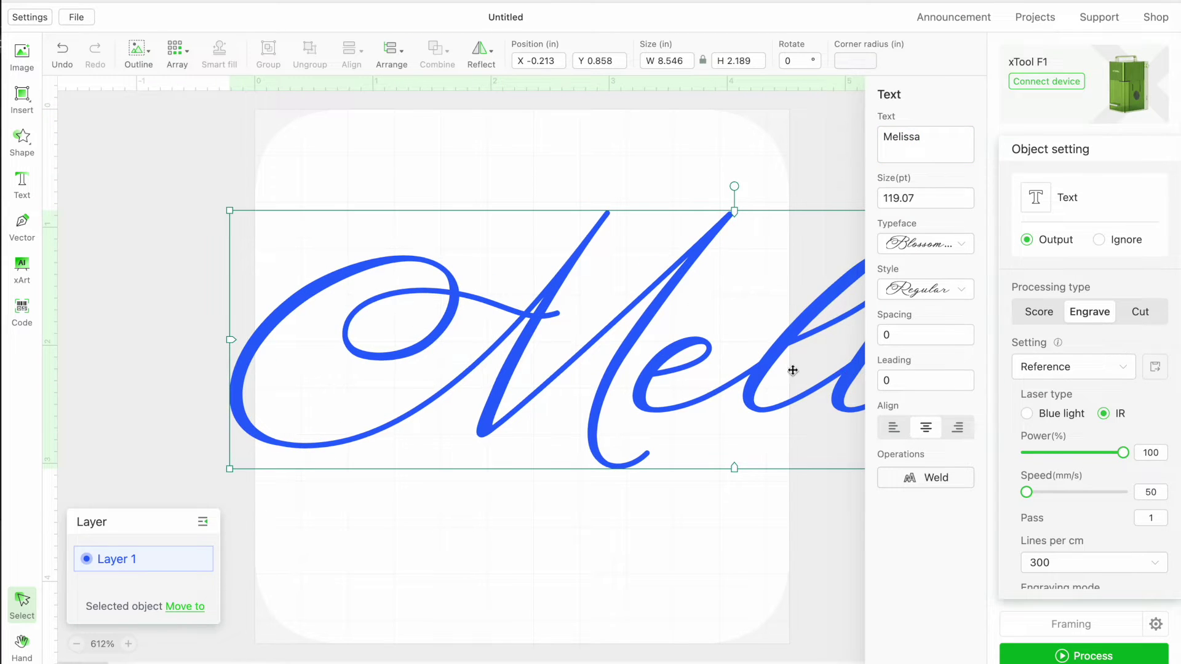
pyautogui.moveTo(784, 371); pyautogui.dragTo(725, 372)
# Set the name text's processing type to Score and shift it further left and down.
pyautogui.click(1037, 314)
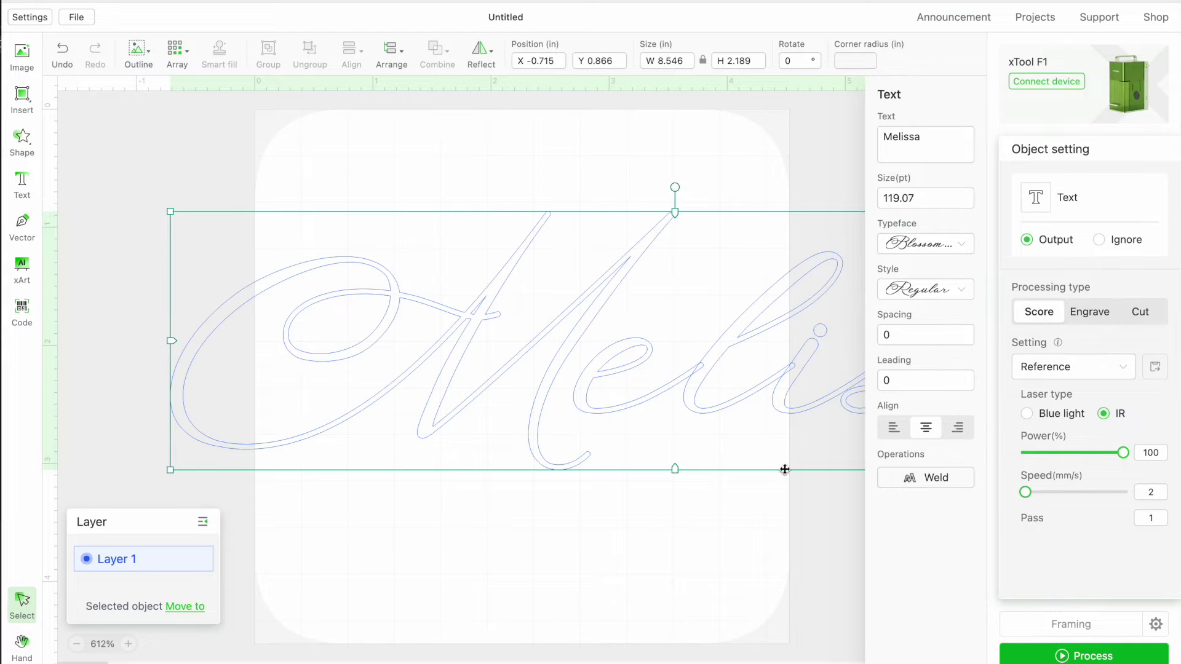
pyautogui.moveTo(686, 413); pyautogui.dragTo(588, 439)
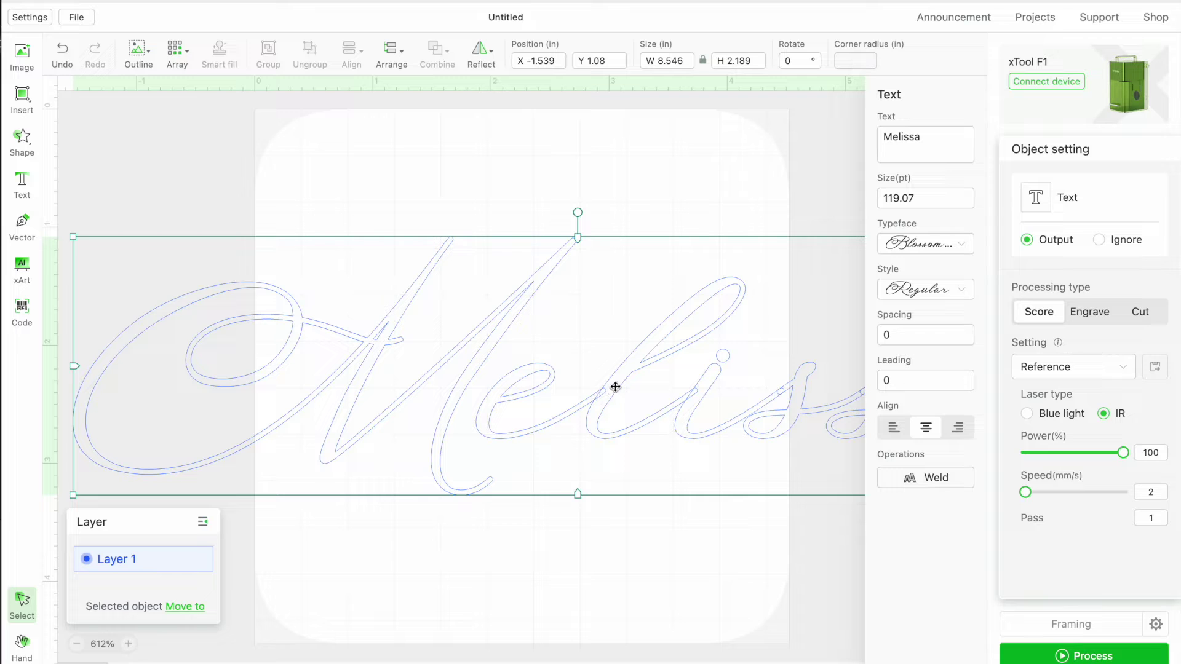
pyautogui.moveTo(613, 379); pyautogui.dragTo(567, 378)
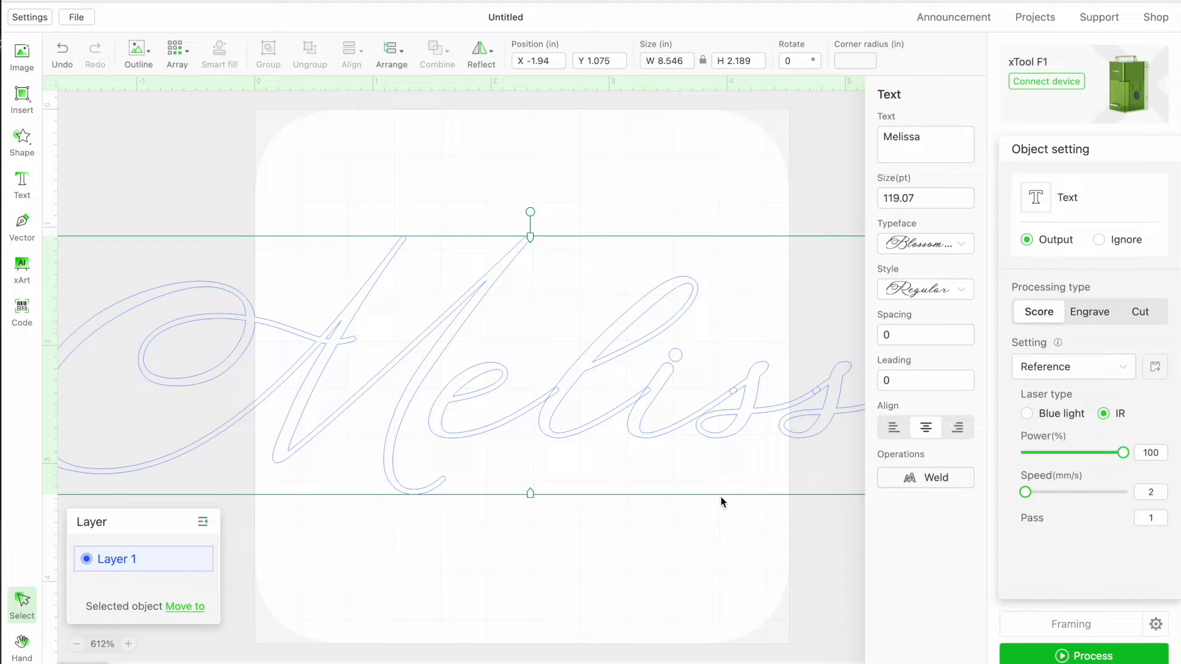
# Convert the name text into a welded vector outline and nudge it into place.
pyautogui.press('Escape')
pyautogui.click(563, 394)
pyautogui.click(904, 477)
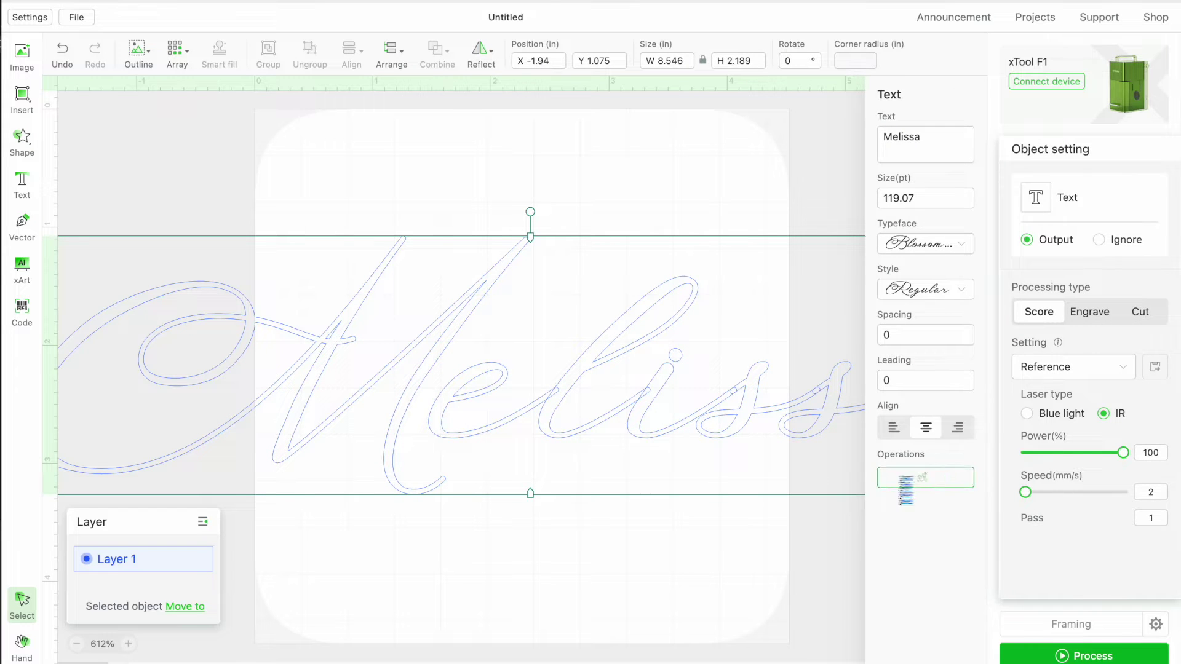
pyautogui.moveTo(535, 403); pyautogui.dragTo(547, 378)
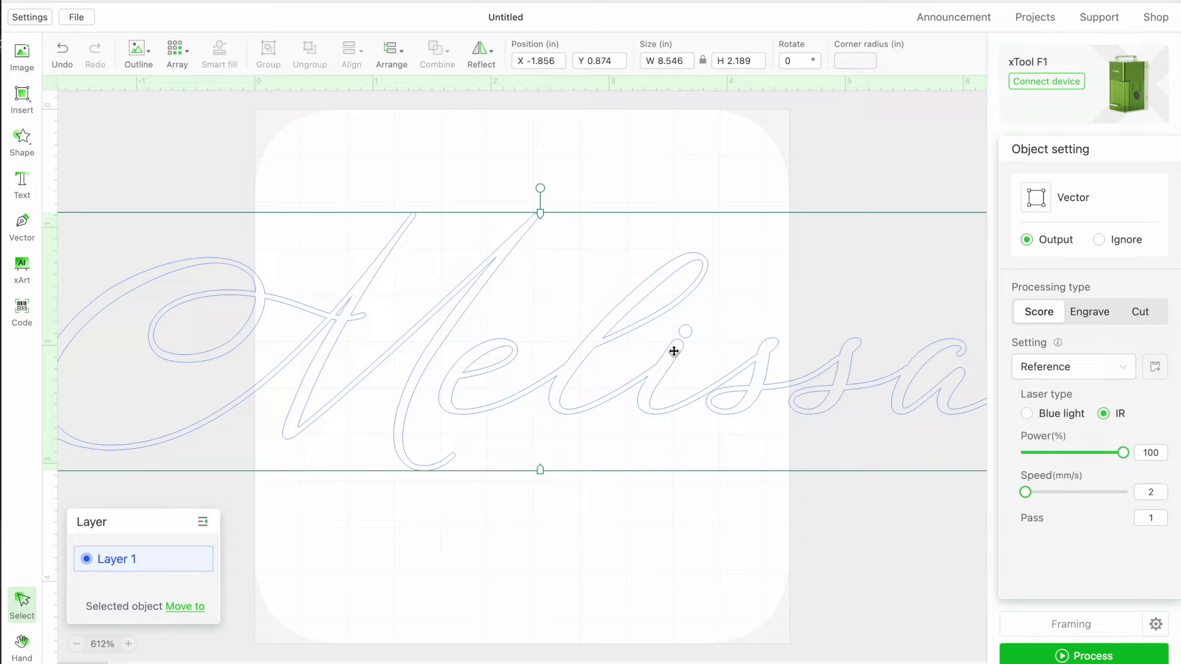
pyautogui.moveTo(597, 337); pyautogui.dragTo(574, 325)
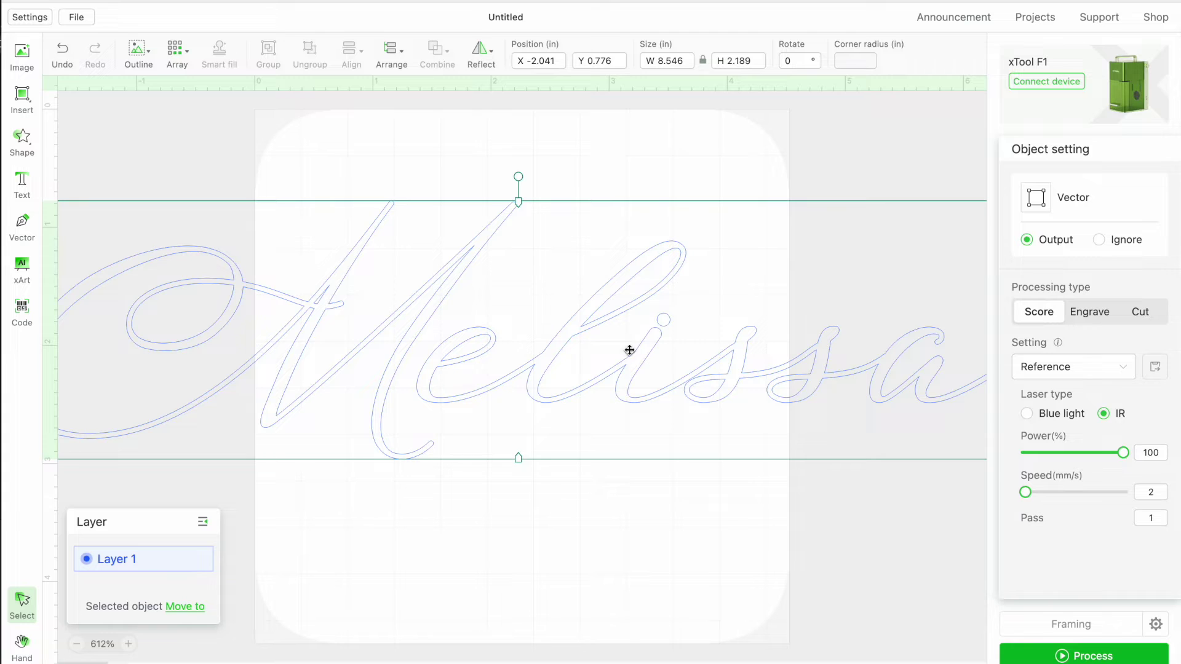
# Set the name outline to Cut with blue light, power 1 and speed 16.
pyautogui.click(1086, 315)
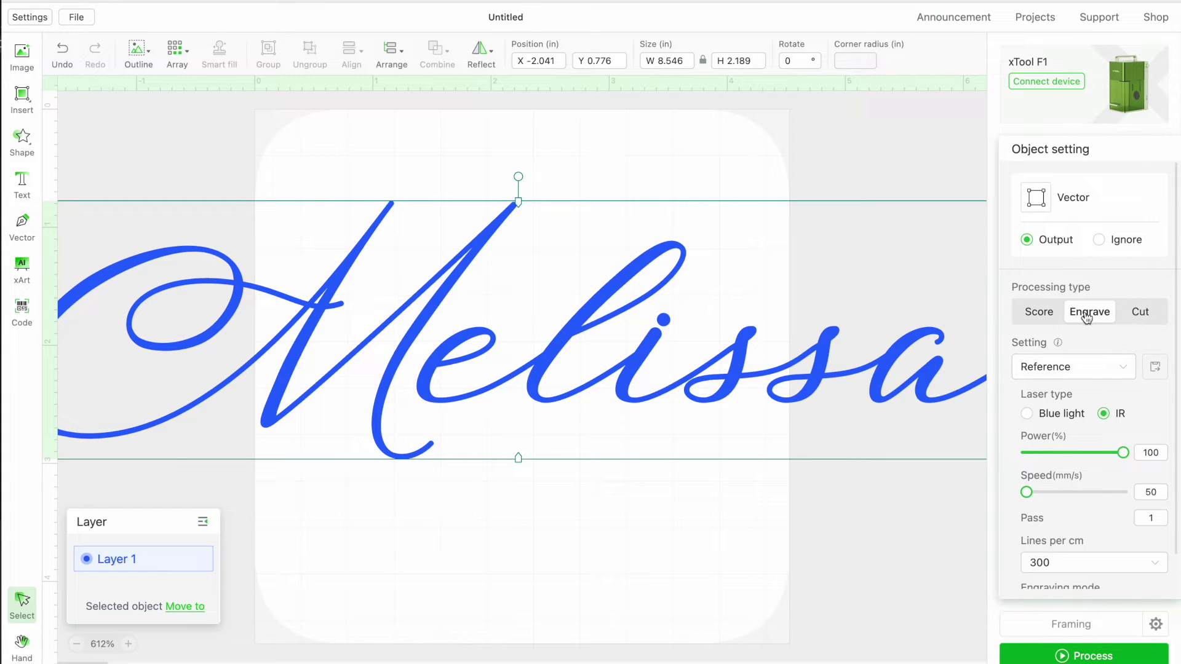
pyautogui.click(1038, 313)
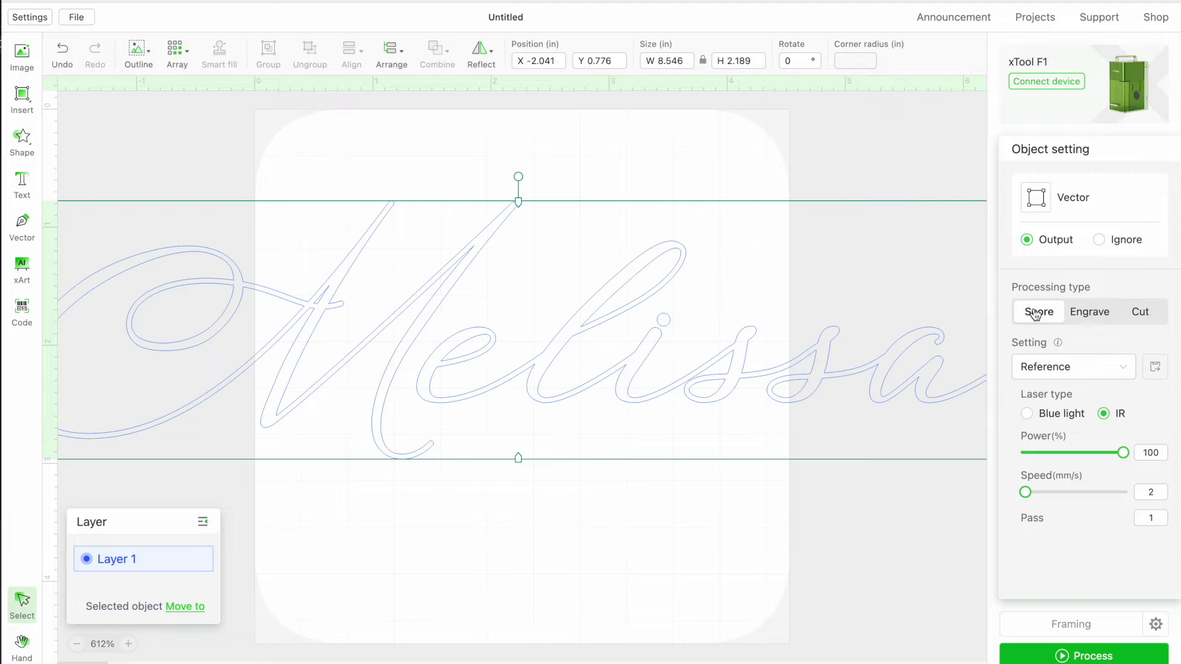
pyautogui.click(1149, 314)
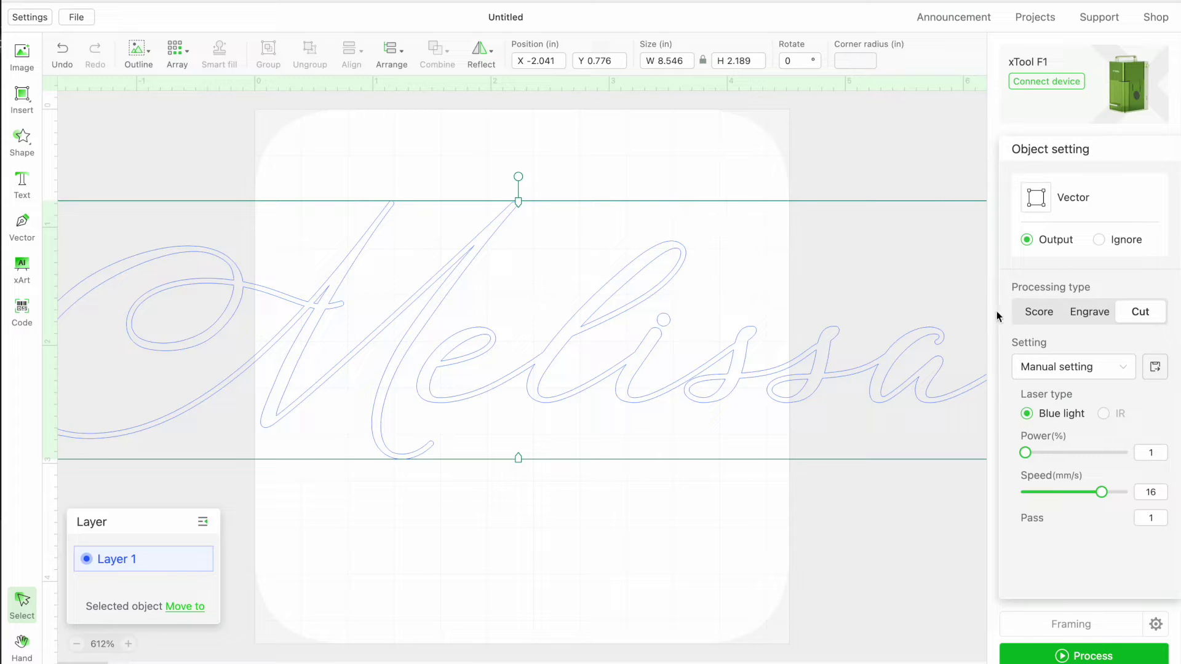
# Insert a default HELLO text and delete it again.
pyautogui.click(852, 504)
pyautogui.click(806, 382)
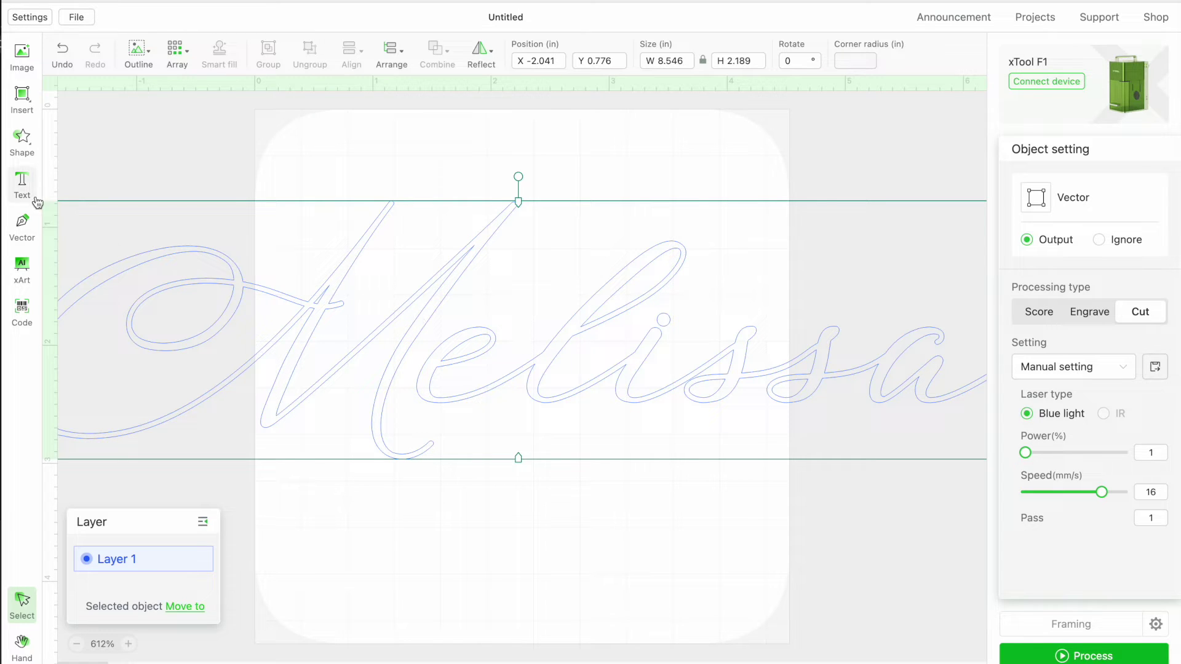
pyautogui.click(23, 183)
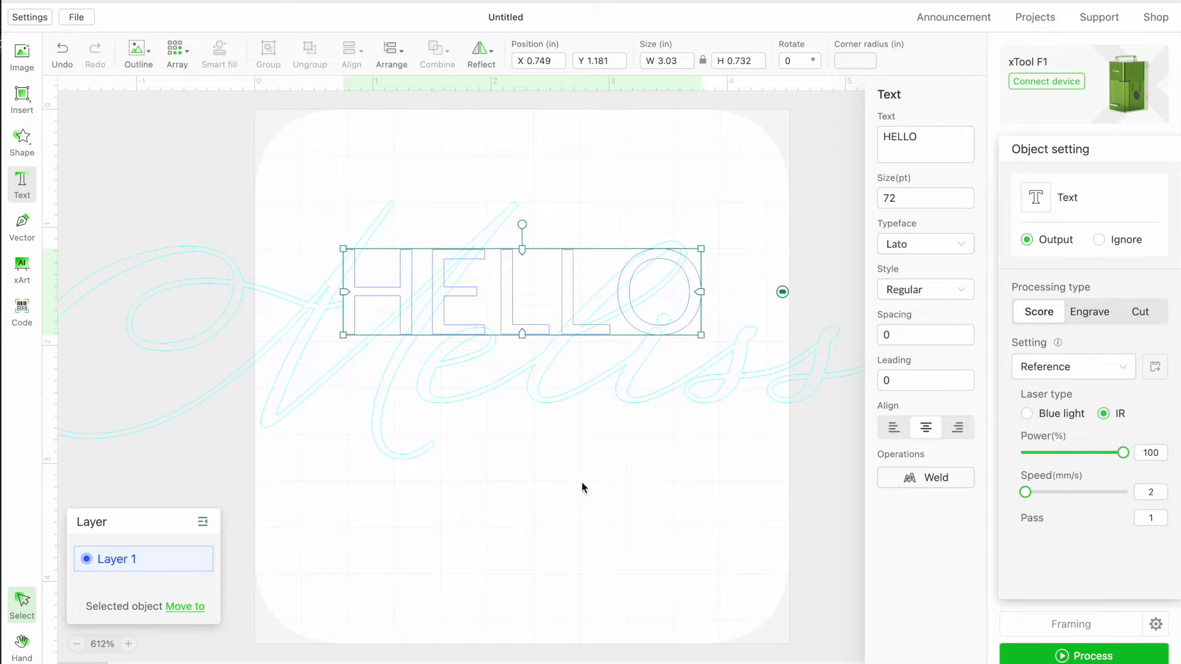
pyautogui.press('Delete')
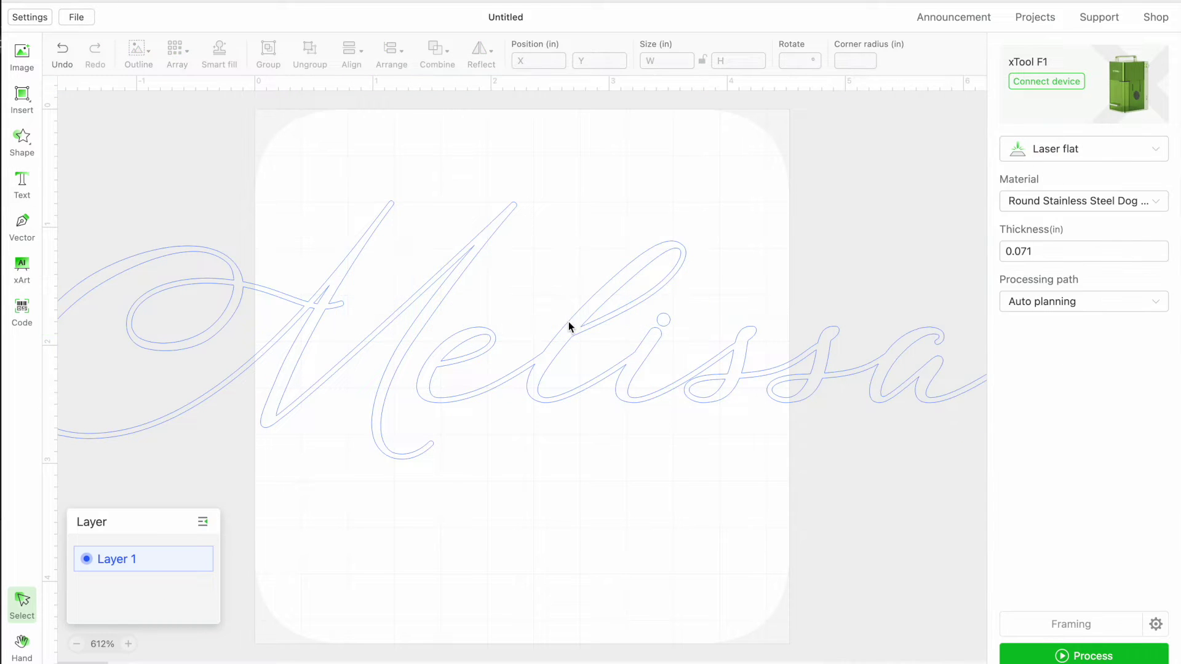
# Delete the name outline and insert a default 72 pt Lato HELLO text in its place.
pyautogui.click(568, 324)
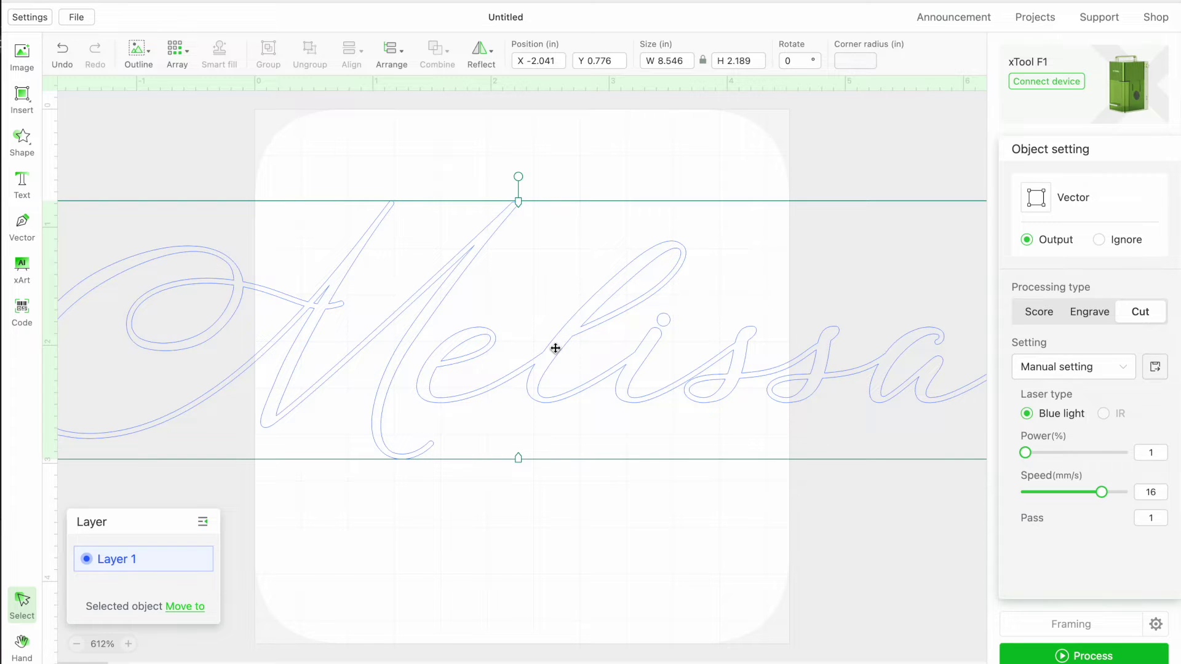
pyautogui.moveTo(553, 348); pyautogui.dragTo(679, 328)
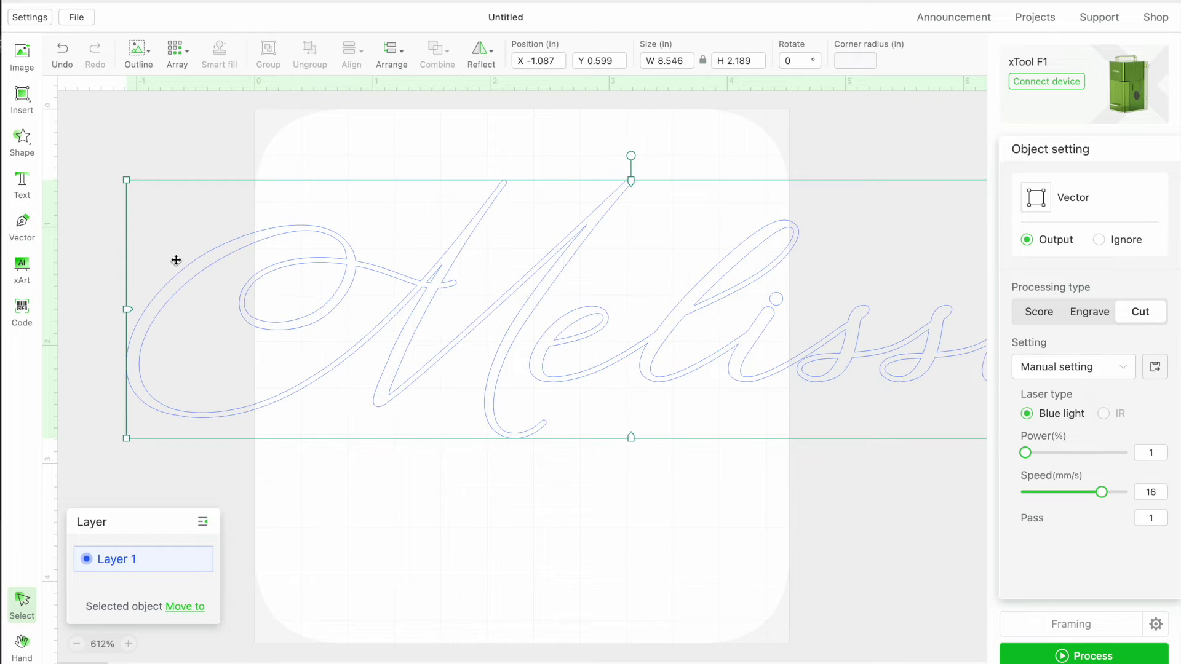
pyautogui.moveTo(125, 181); pyautogui.dragTo(338, 251)
pyautogui.click(325, 258)
pyautogui.click(356, 271)
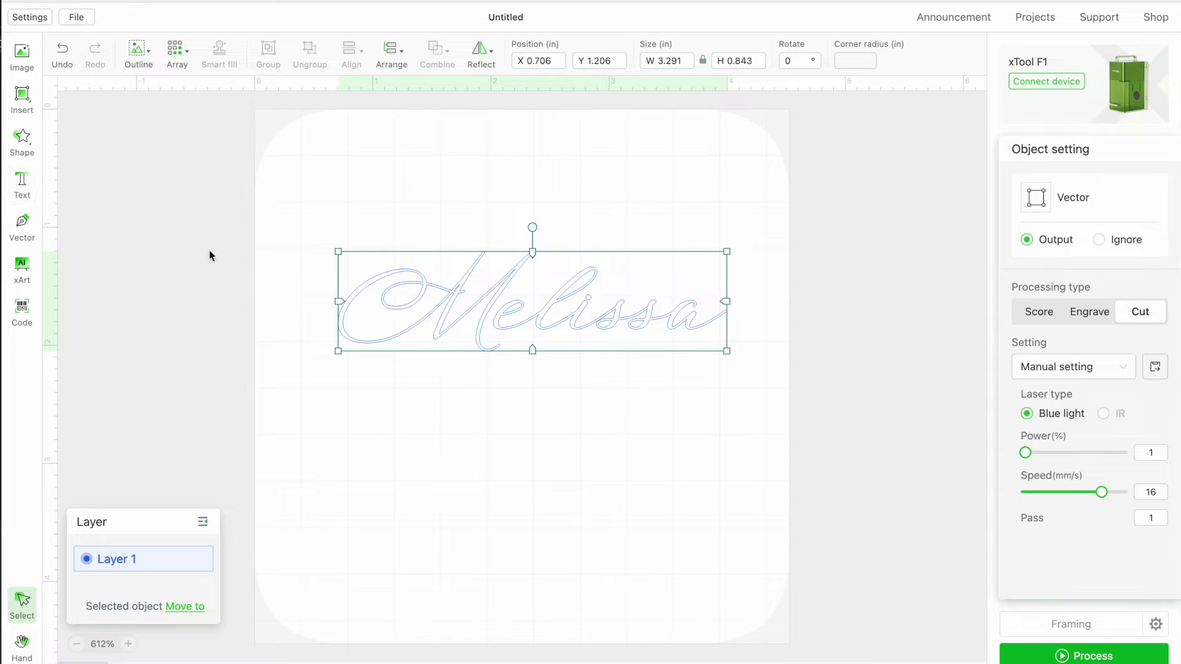
pyautogui.click(356, 393)
pyautogui.click(428, 309)
pyautogui.press('Delete')
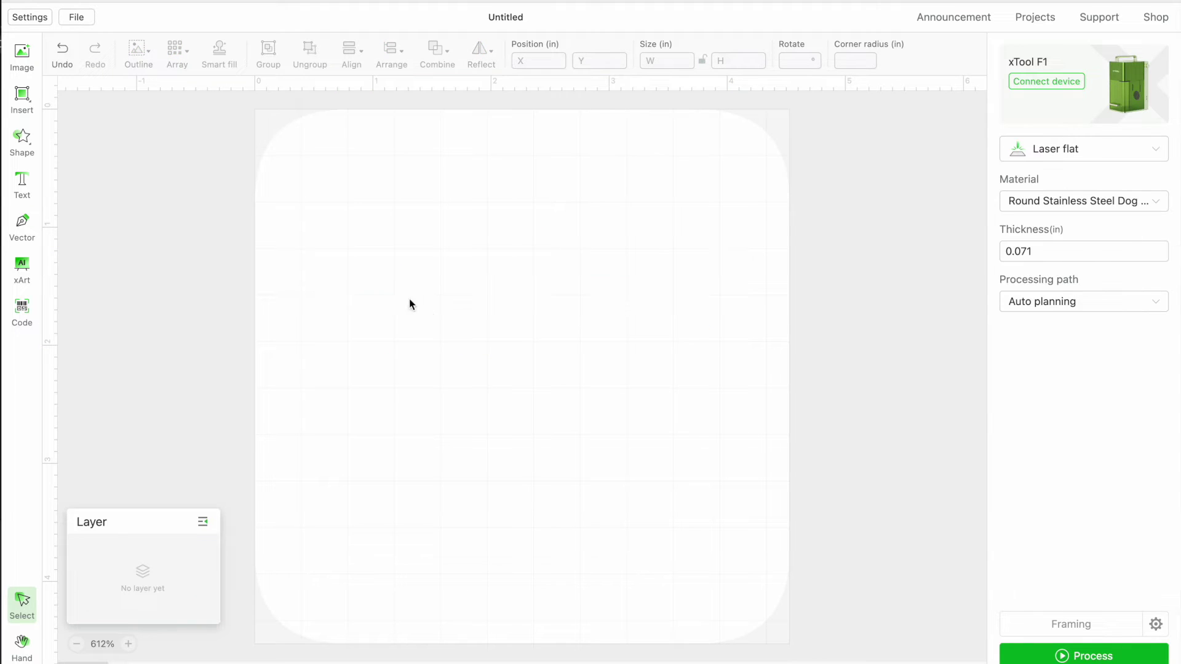
pyautogui.click(22, 191)
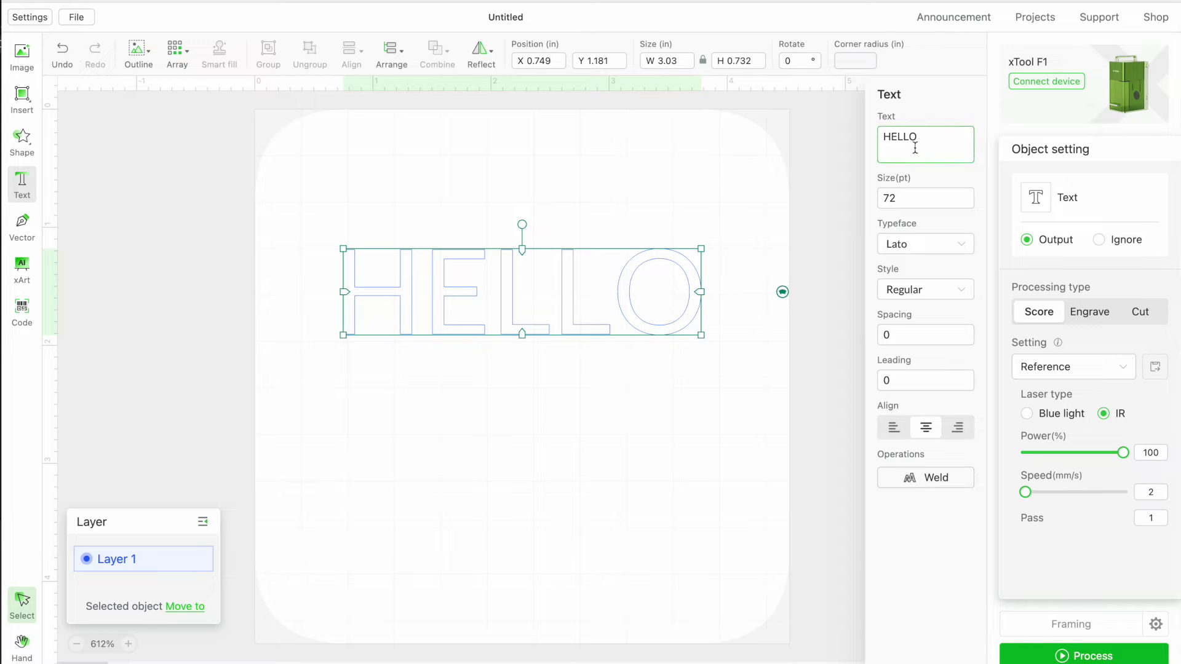
pyautogui.click(485, 279)
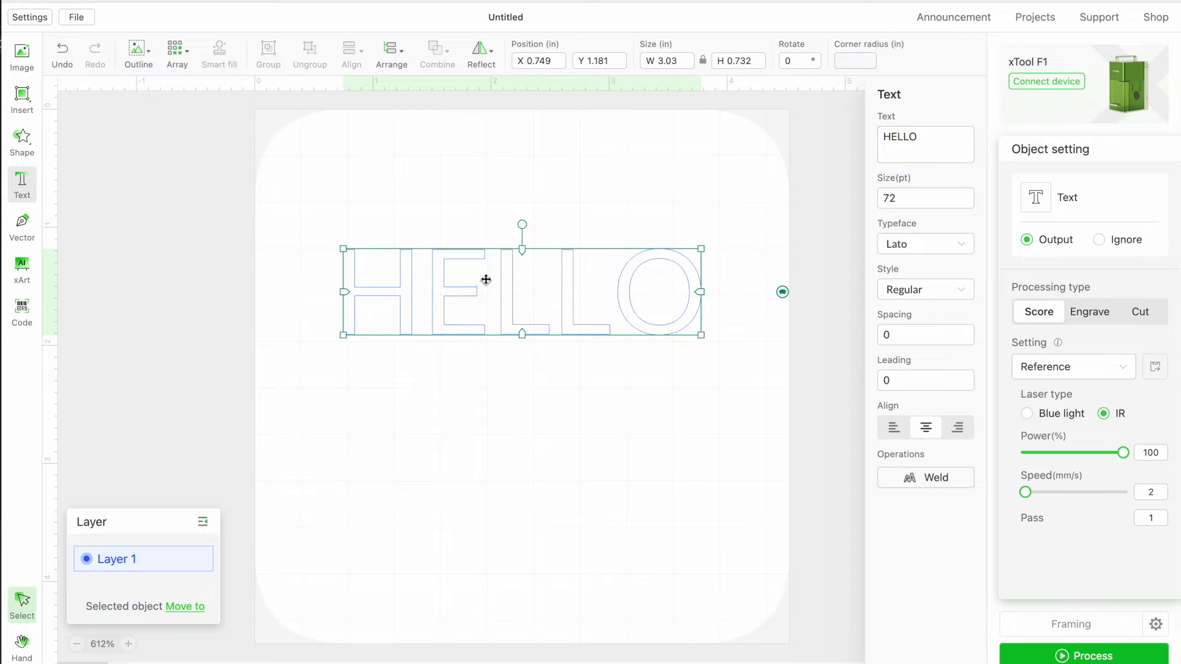
pyautogui.click(523, 229)
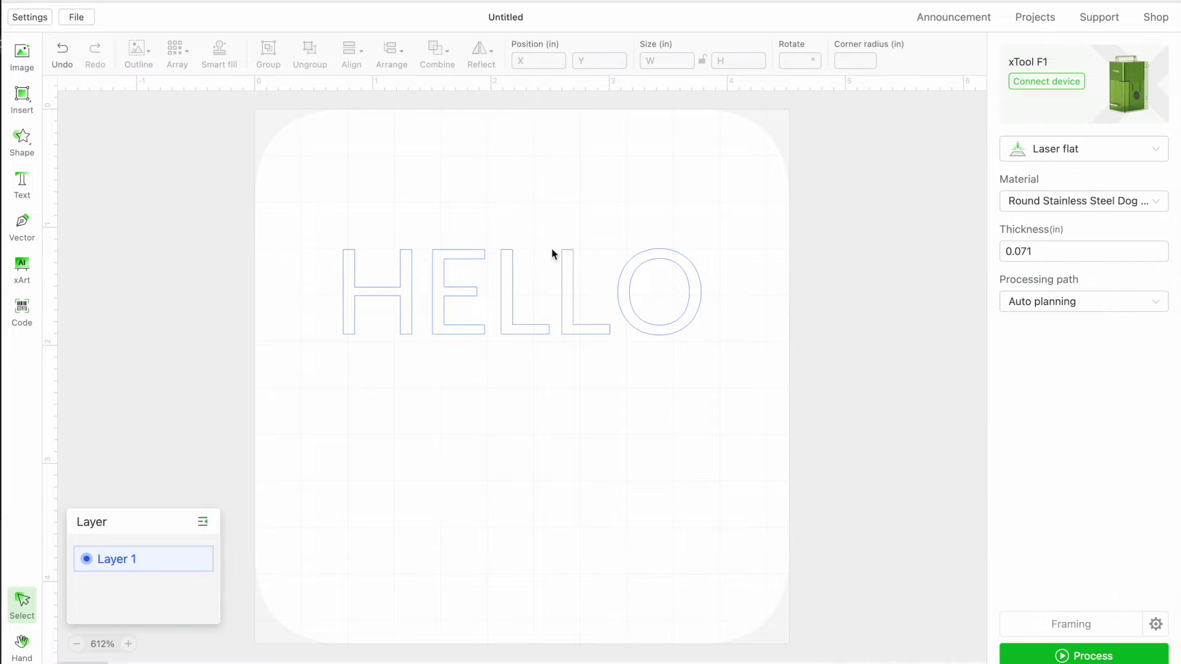
pyautogui.click(551, 252)
pyautogui.moveTo(522, 224)
pyautogui.mouseDown()
pyautogui.moveTo(593, 326)
pyautogui.moveTo(587, 226)
pyautogui.moveTo(539, 210)
pyautogui.mouseUp()
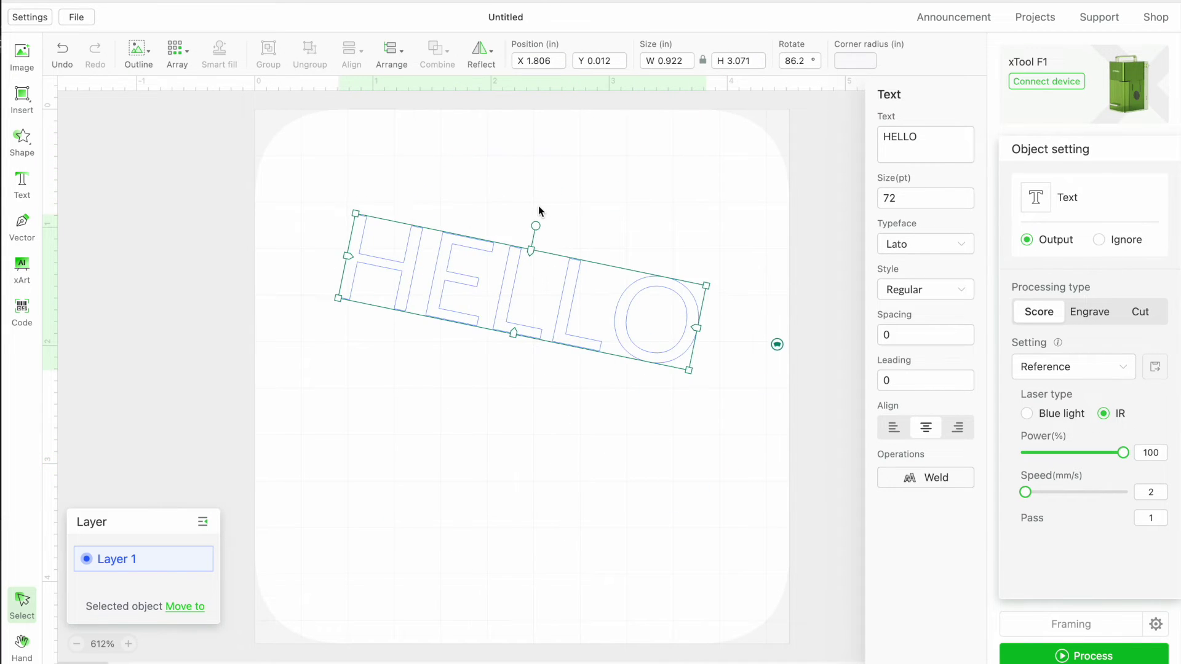
pyautogui.hotkey('ctrl', 'z')
pyautogui.click(570, 269)
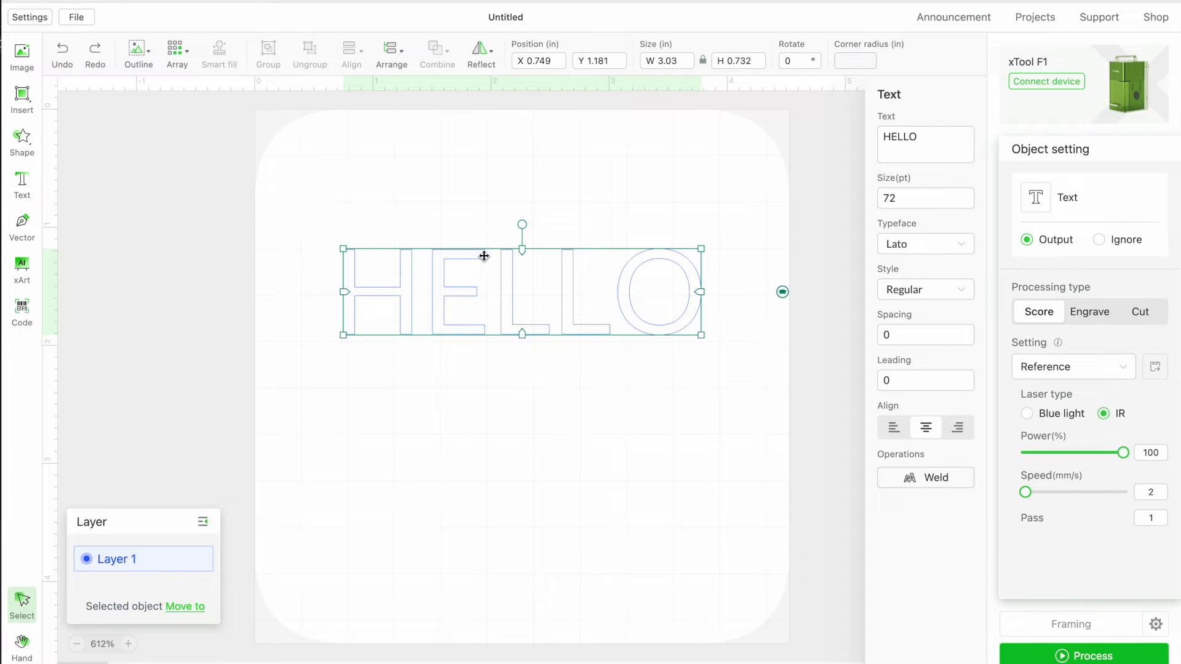
# Break HELLO into one letter per line and move the column to the upper middle.
pyautogui.click(890, 136)
pyautogui.press('Return')
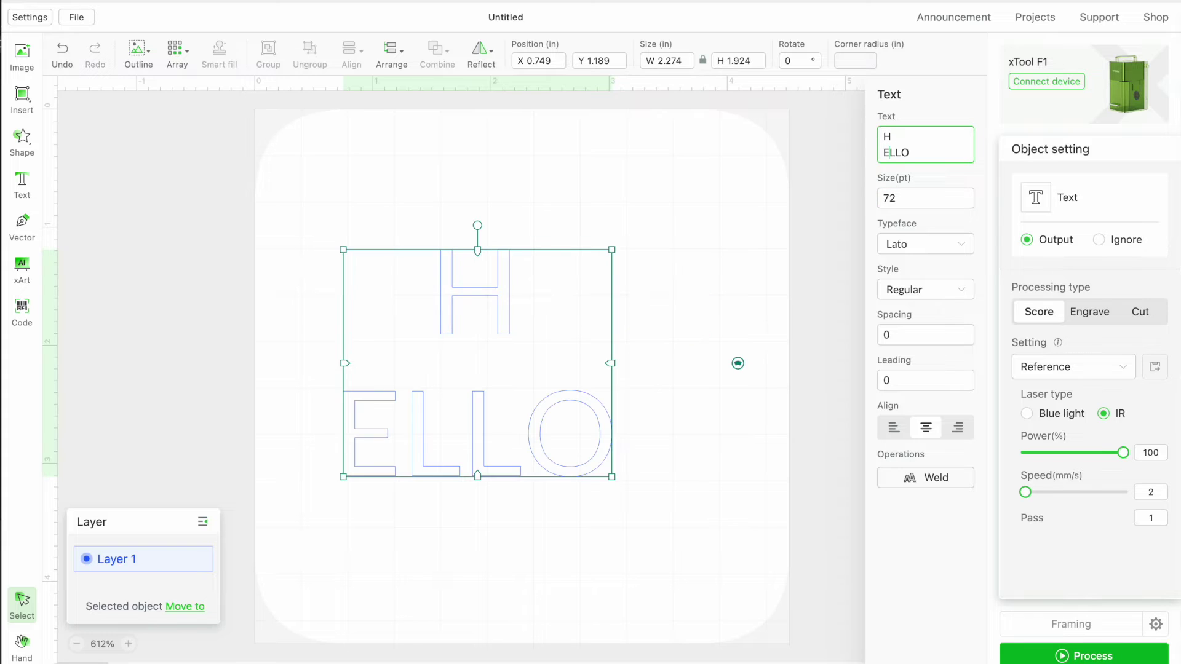
pyautogui.press('Right')
pyautogui.press('Return')
pyautogui.press('Right')
pyautogui.press('Return')
pyautogui.press('Right')
pyautogui.press('Return')
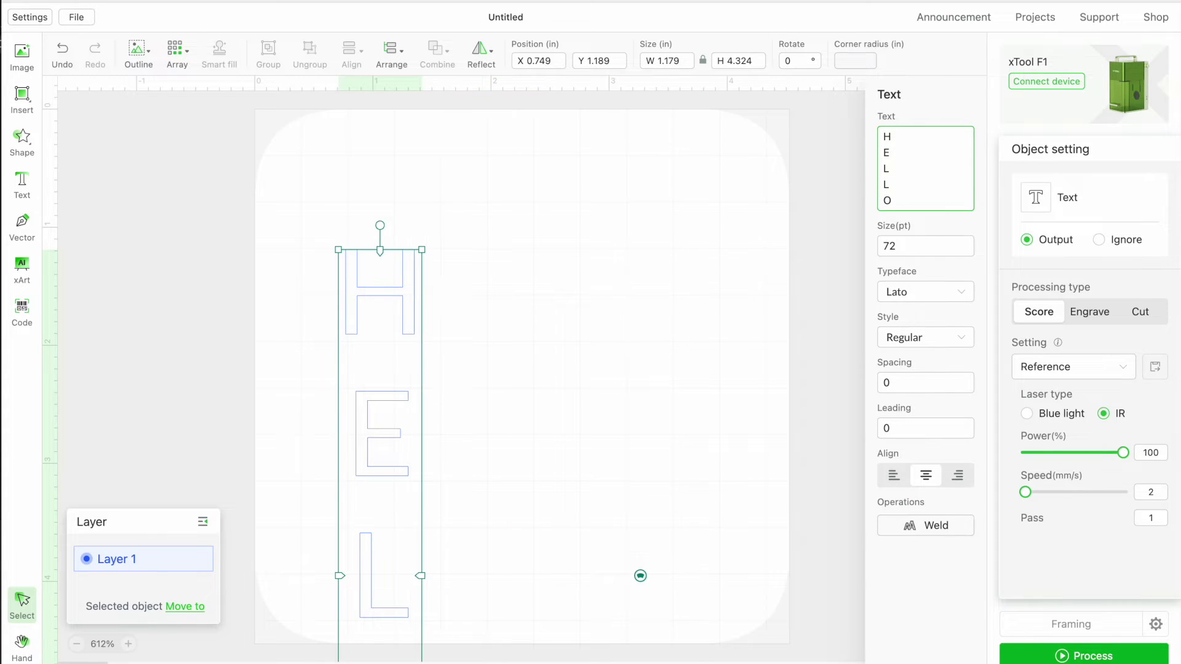
pyautogui.click(422, 245)
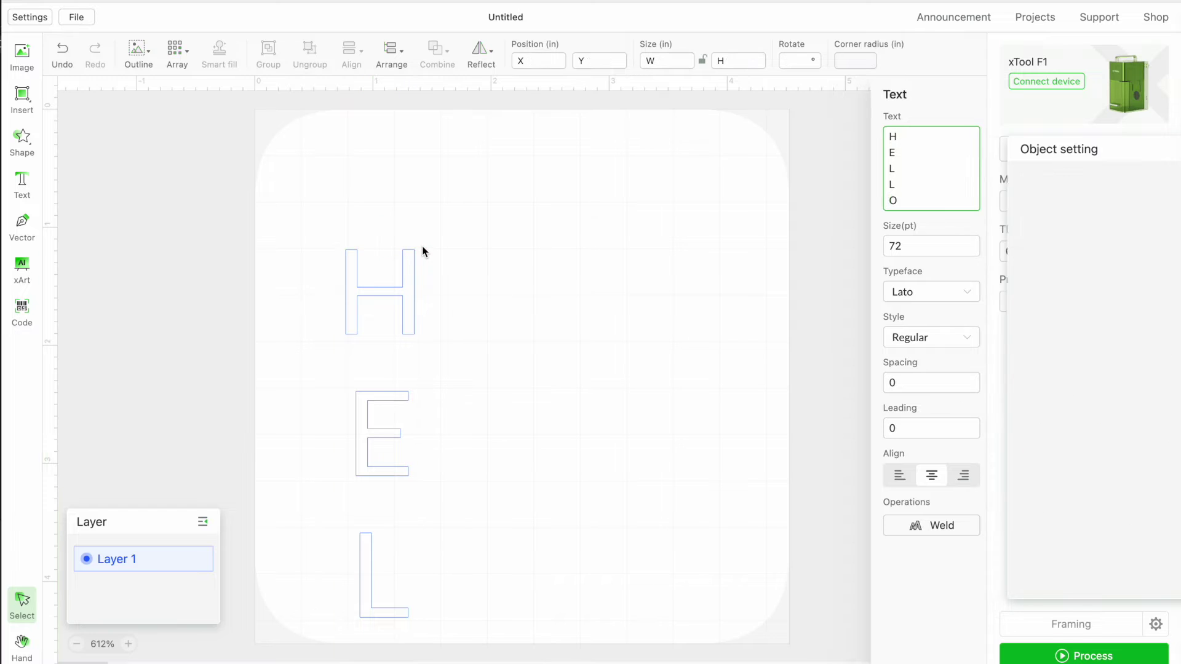
pyautogui.click(414, 264)
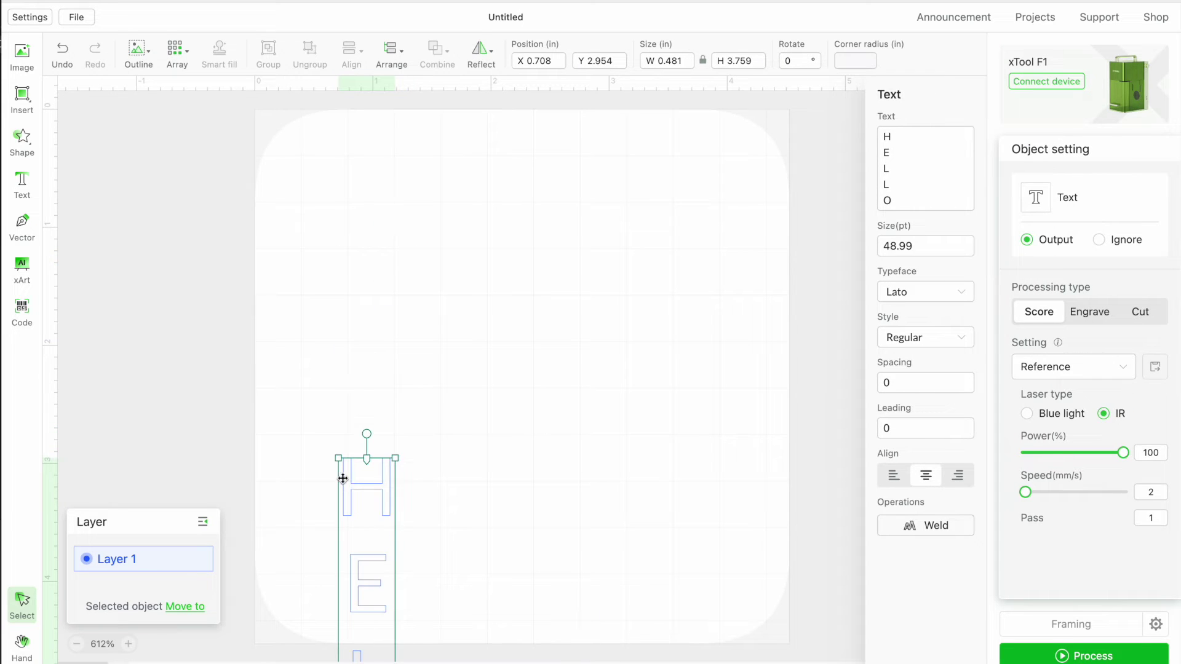
pyautogui.moveTo(342, 477); pyautogui.dragTo(499, 184)
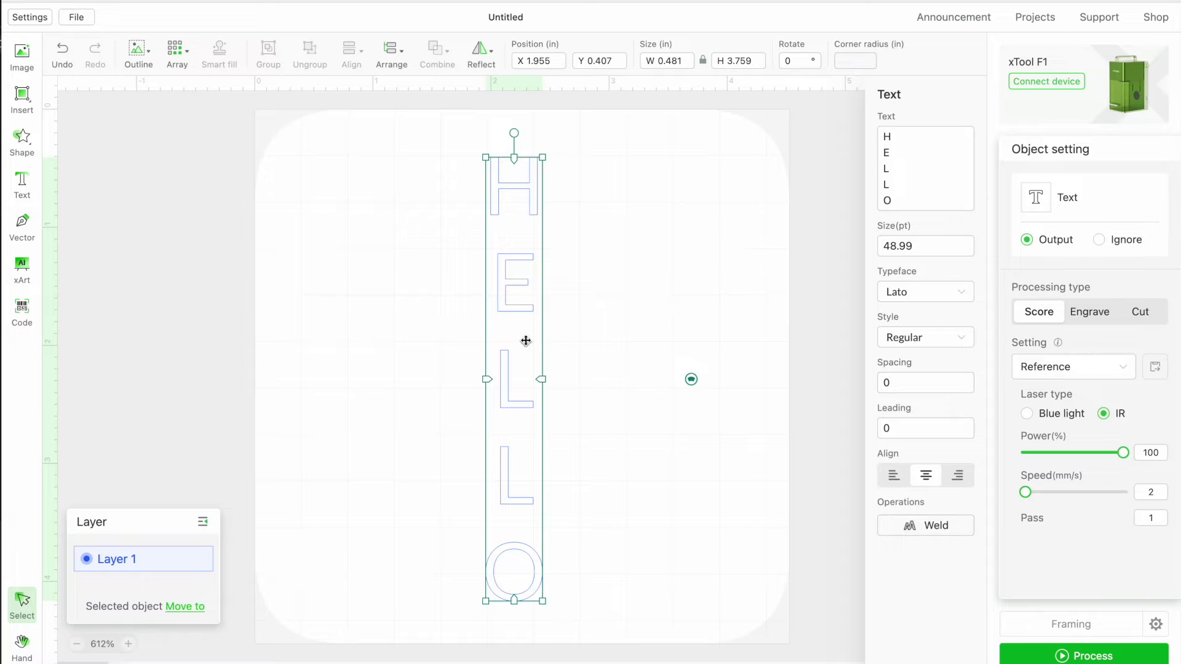
# Set the stacked HELLO's letter spacing to -10 and line leading to -3.
pyautogui.click(893, 382)
pyautogui.press('BackSpace')
pyautogui.write('-10')
pyautogui.click(574, 401)
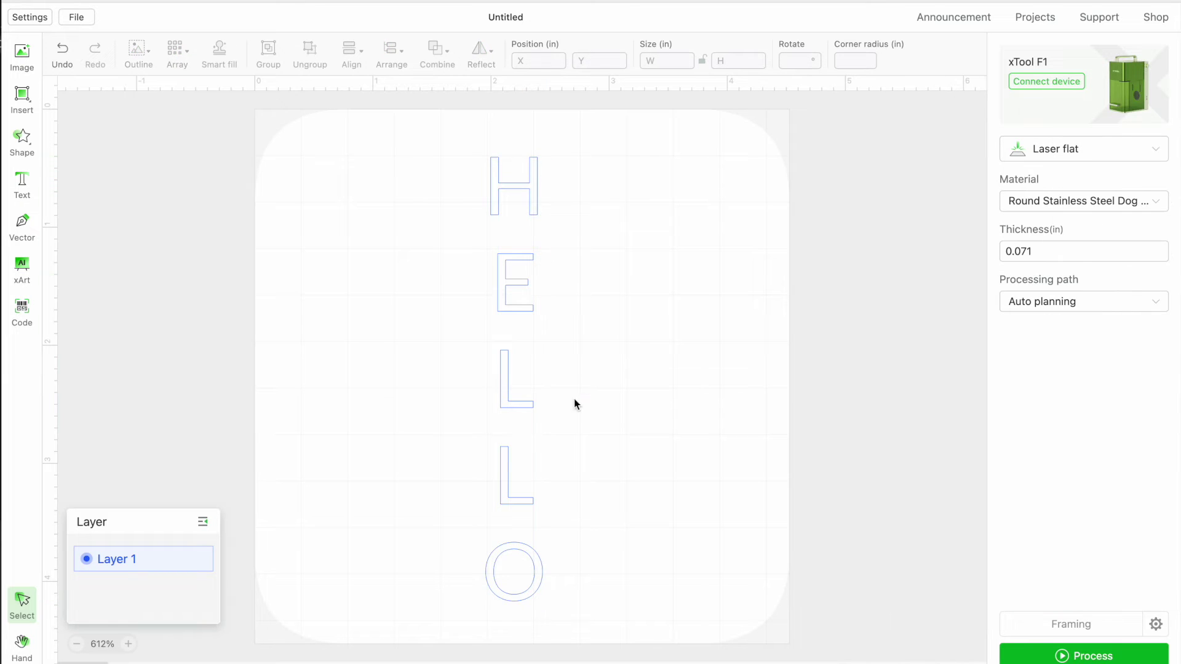
pyautogui.click(511, 412)
pyautogui.click(889, 426)
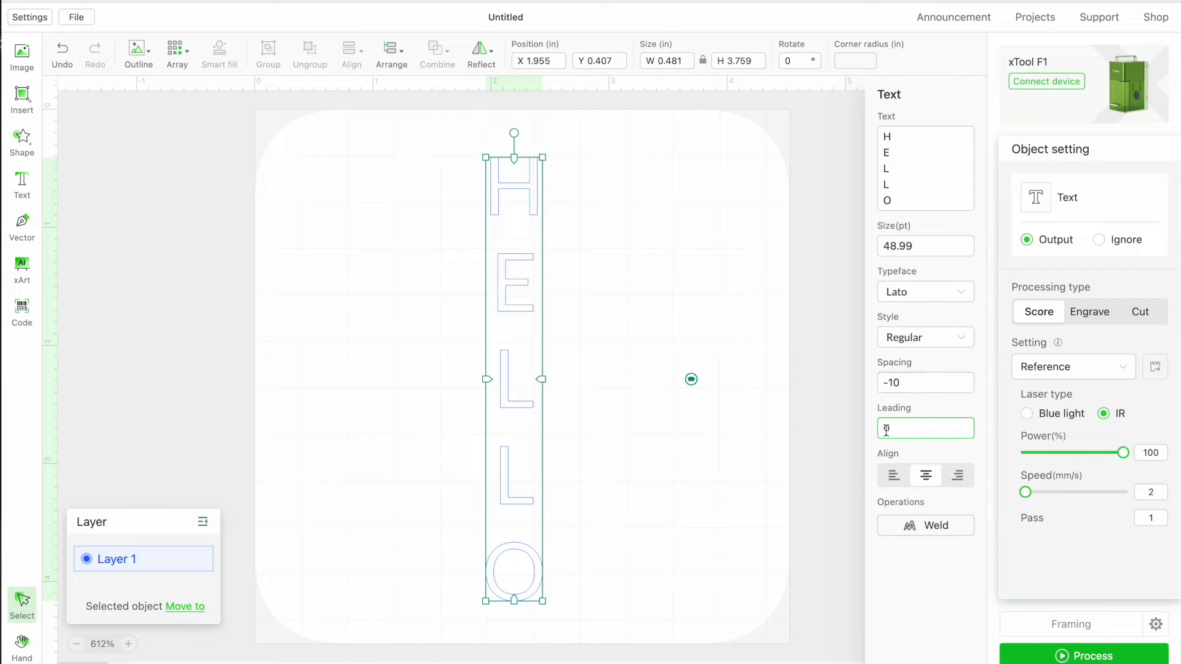
pyautogui.write('1')
pyautogui.press('BackSpace')
pyautogui.press('BackSpace')
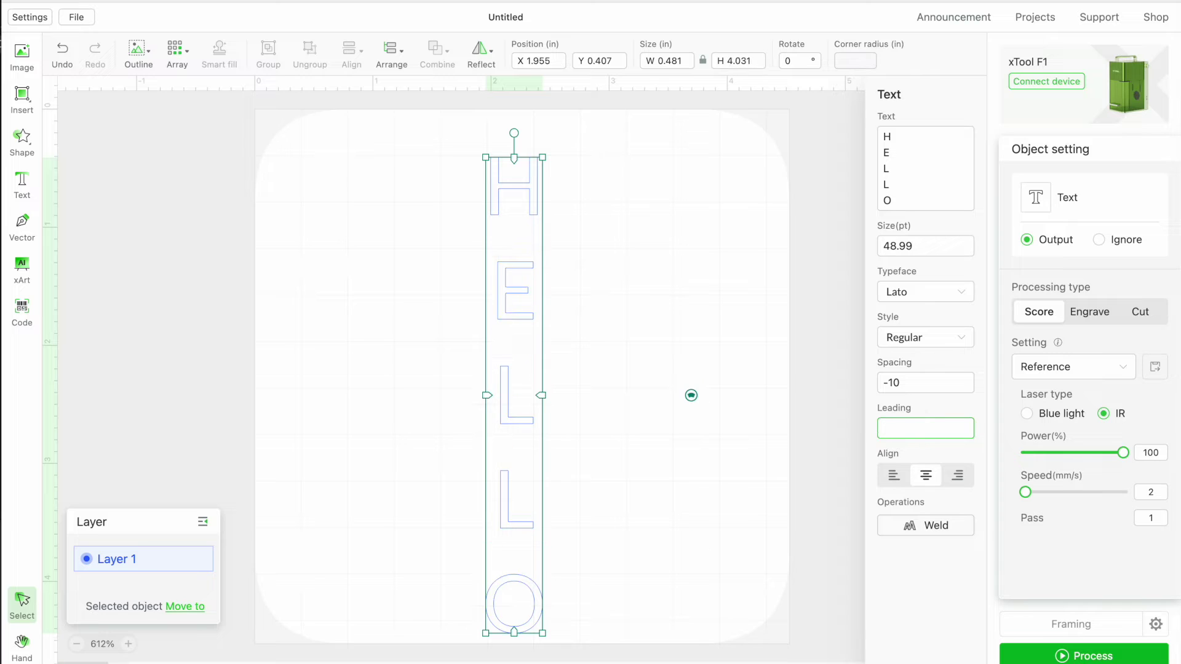
pyautogui.write('-10')
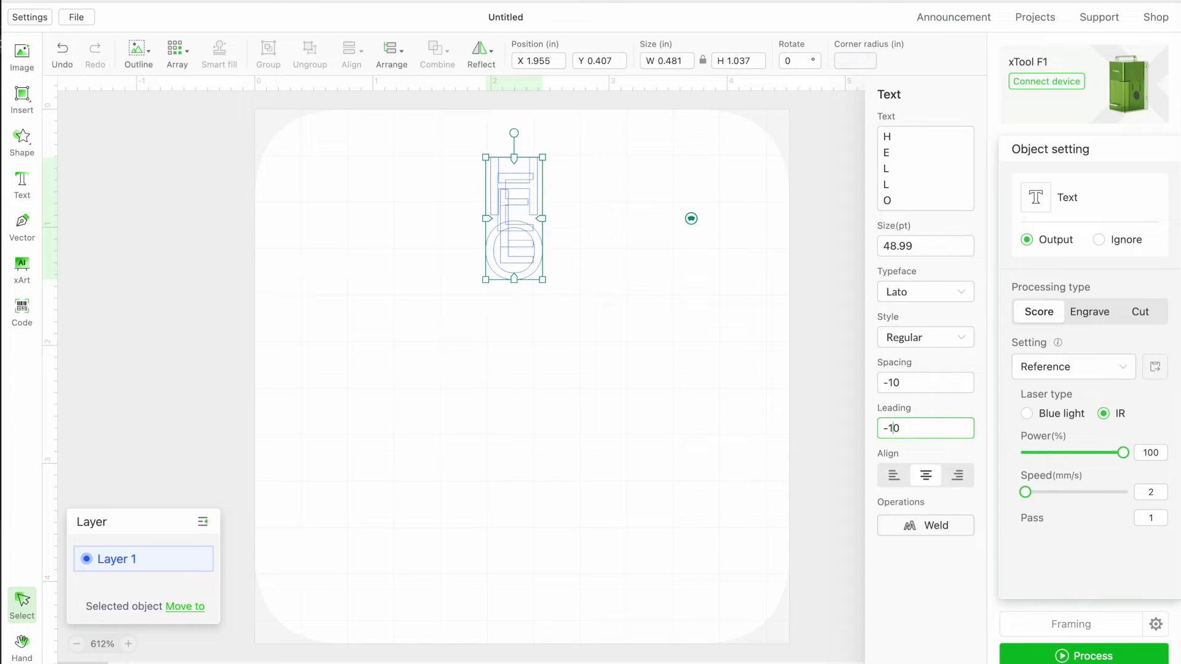
pyautogui.press('Delete')
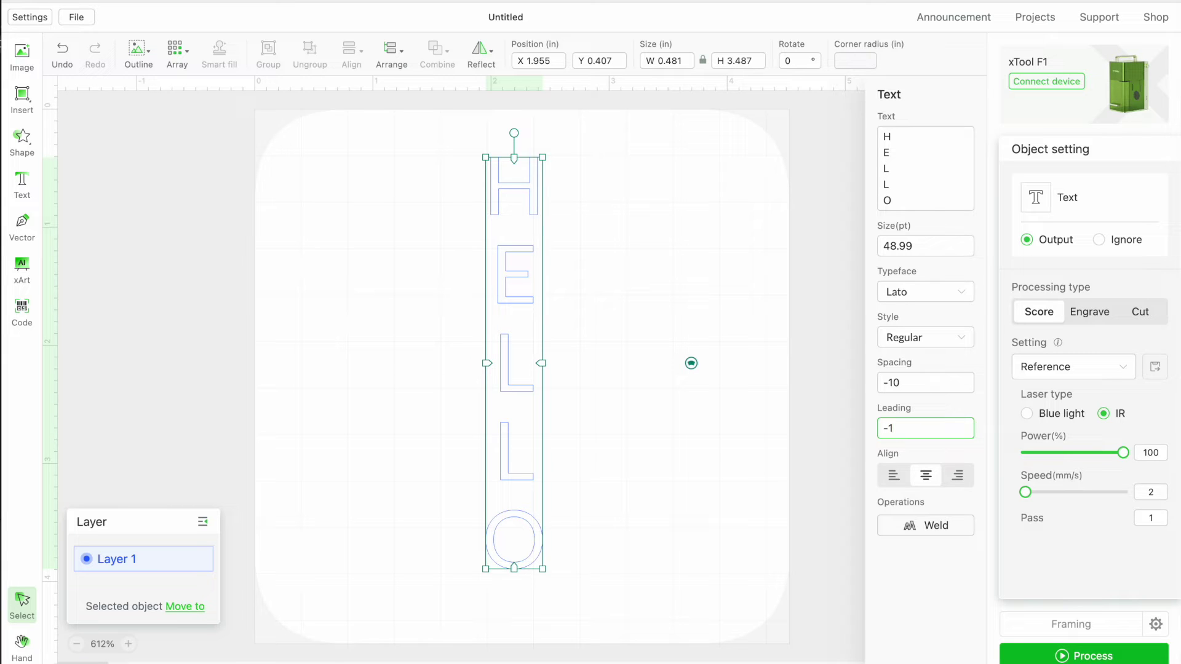
pyautogui.write('2')
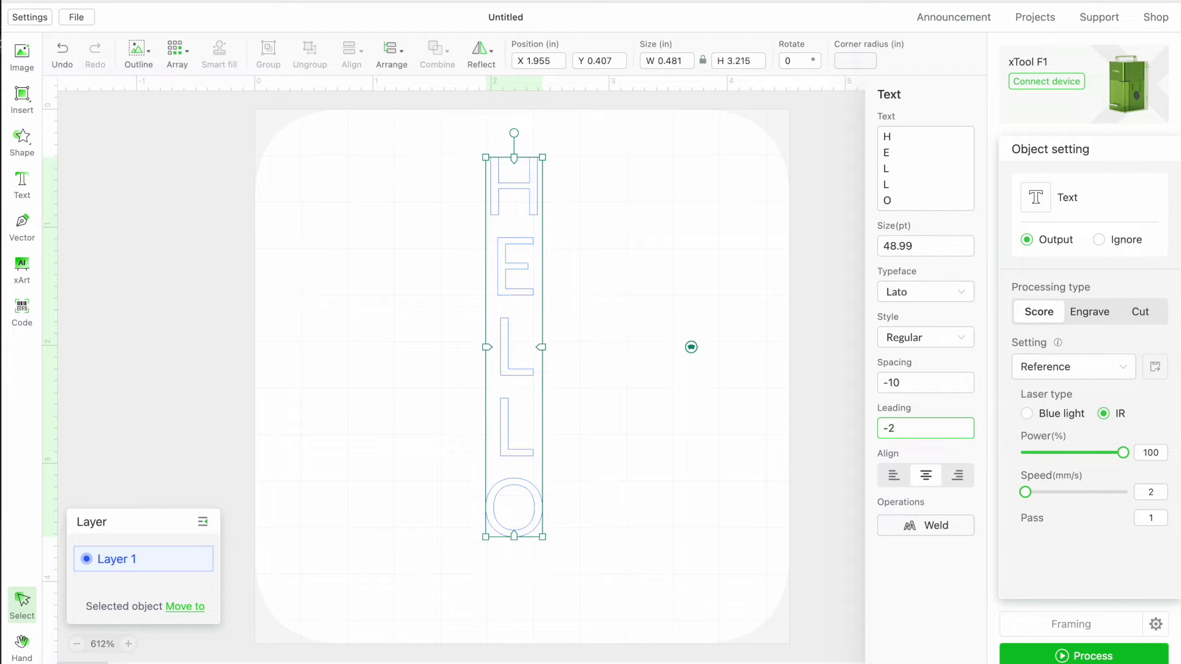
pyautogui.write('3')
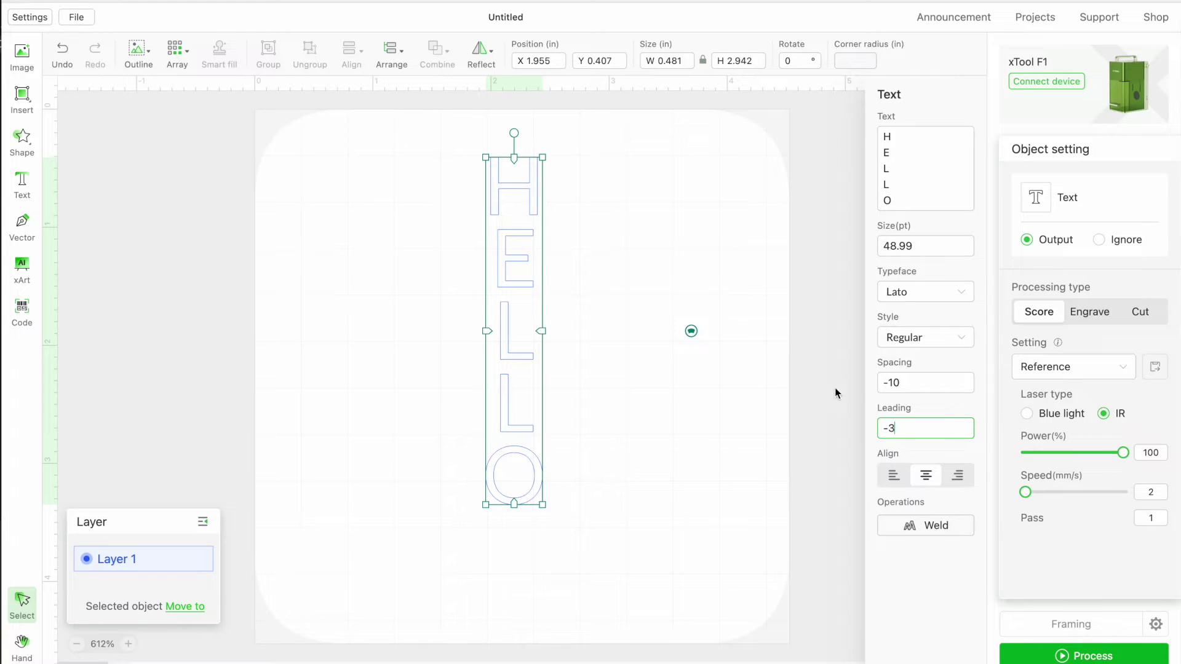
pyautogui.moveTo(893, 209); pyautogui.dragTo(877, 155)
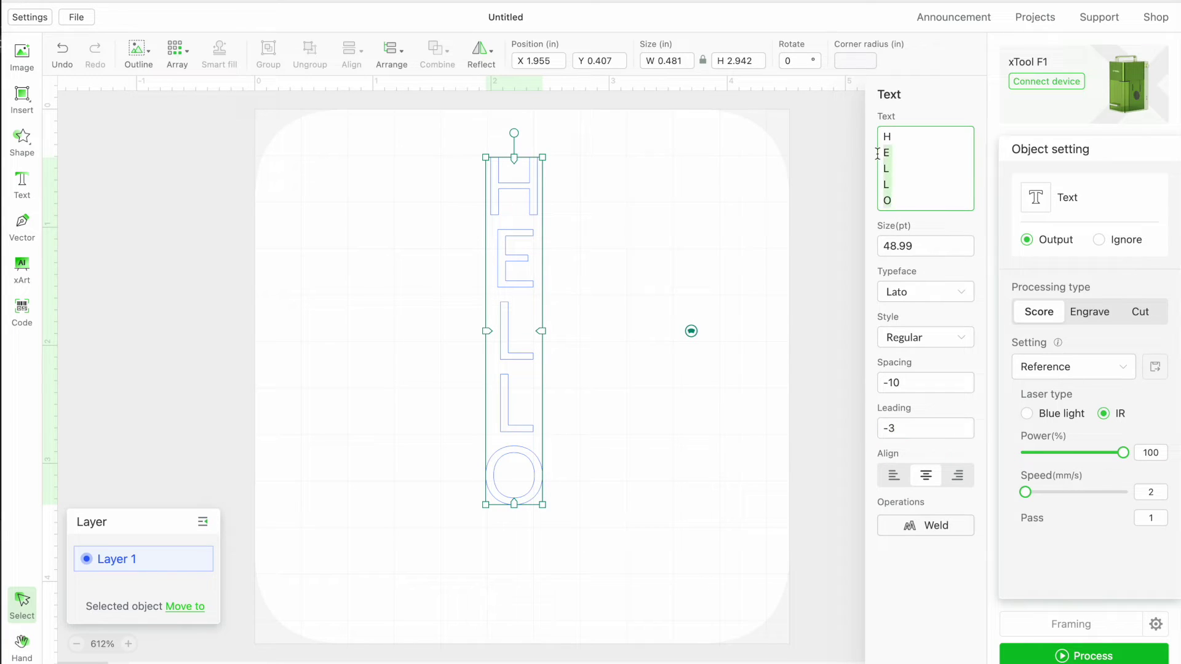
# Replace the stacked letters with 'ello' for a single-line Hello and set spacing to -1.
pyautogui.press('BackSpace')
pyautogui.write('el')
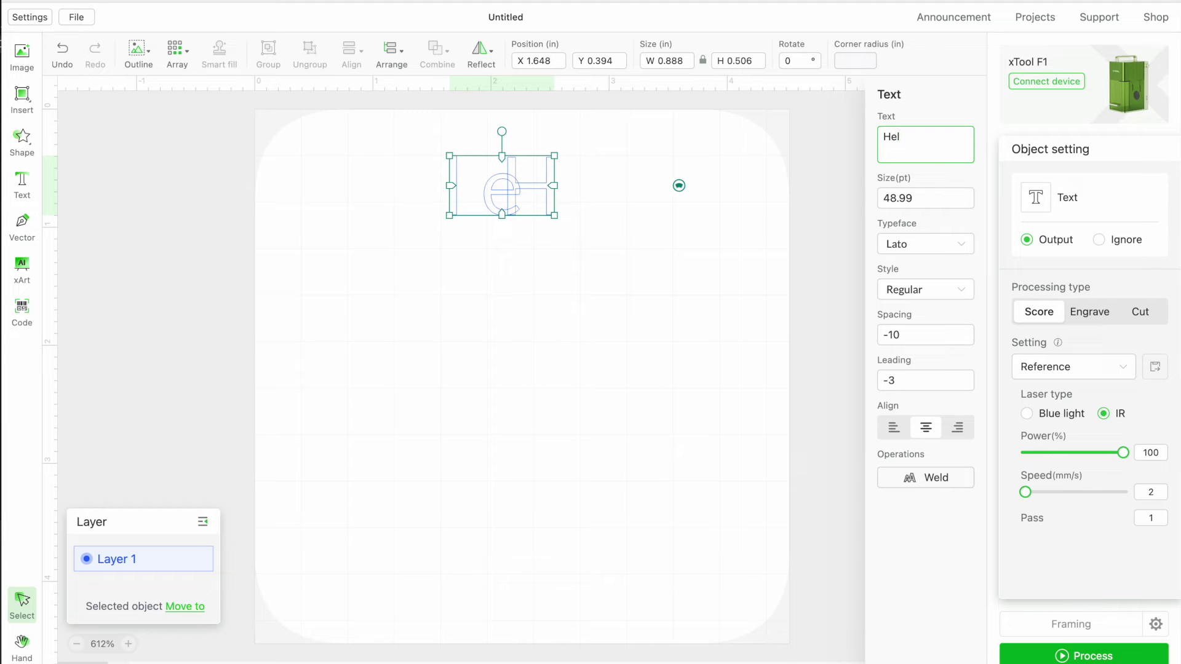
pyautogui.write('lo')
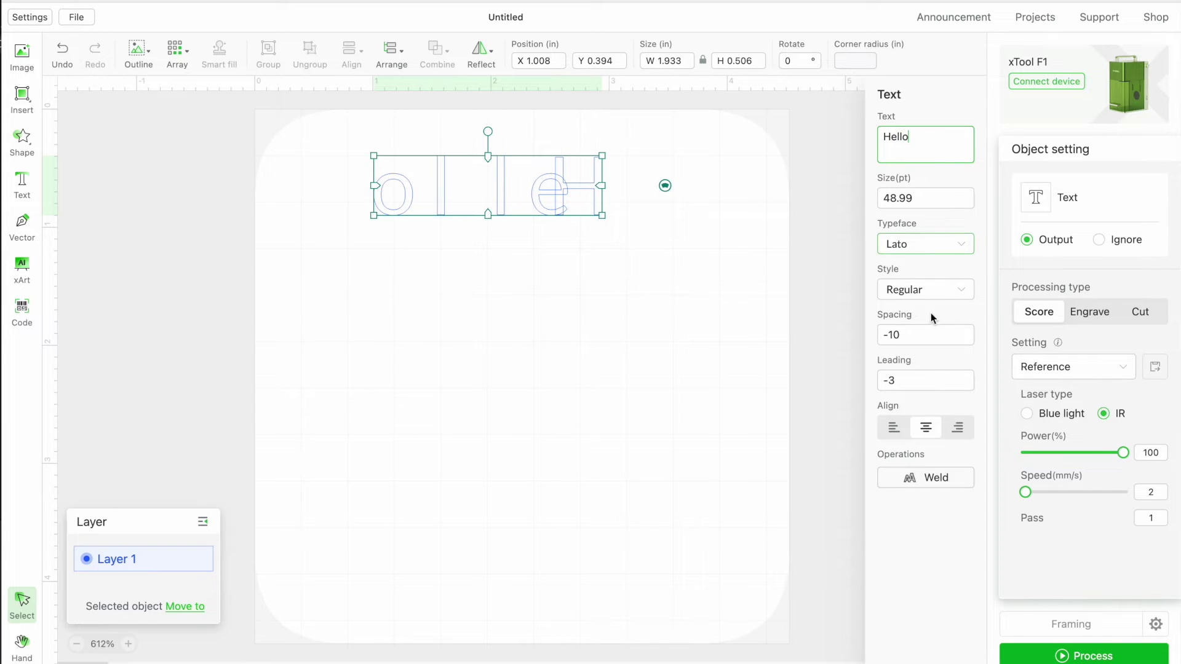
pyautogui.click(907, 333)
pyautogui.hotkey('ctrl', 'a')
pyautogui.press('BackSpace')
pyautogui.write('0')
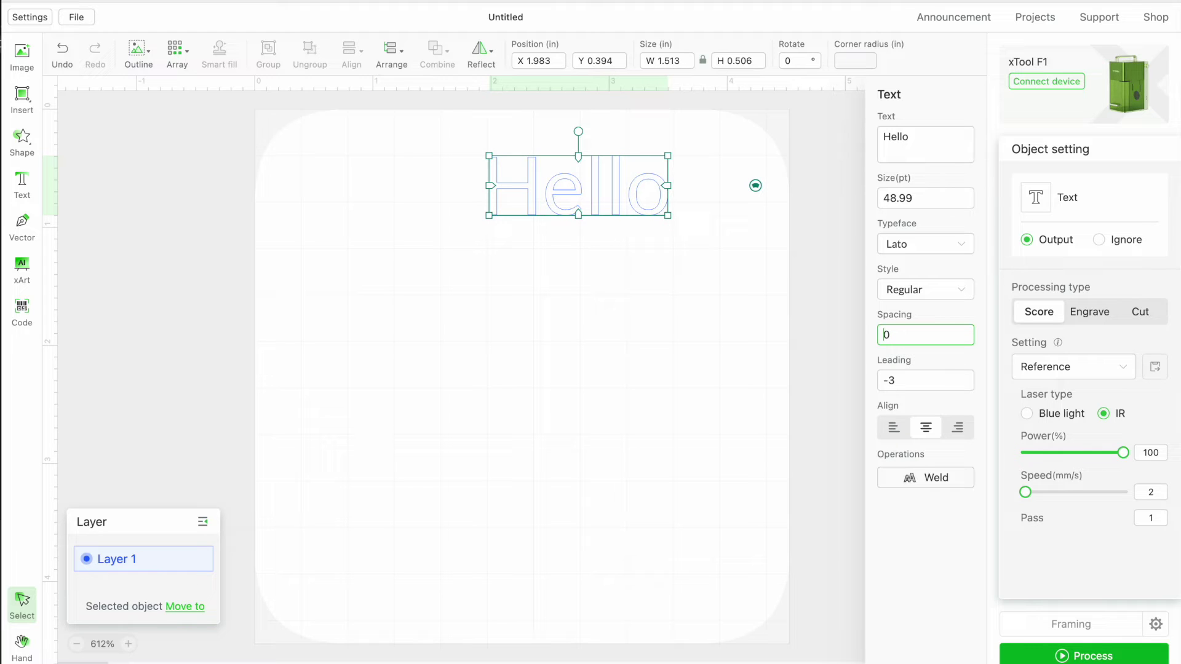
pyautogui.press('BackSpace')
pyautogui.write('-')
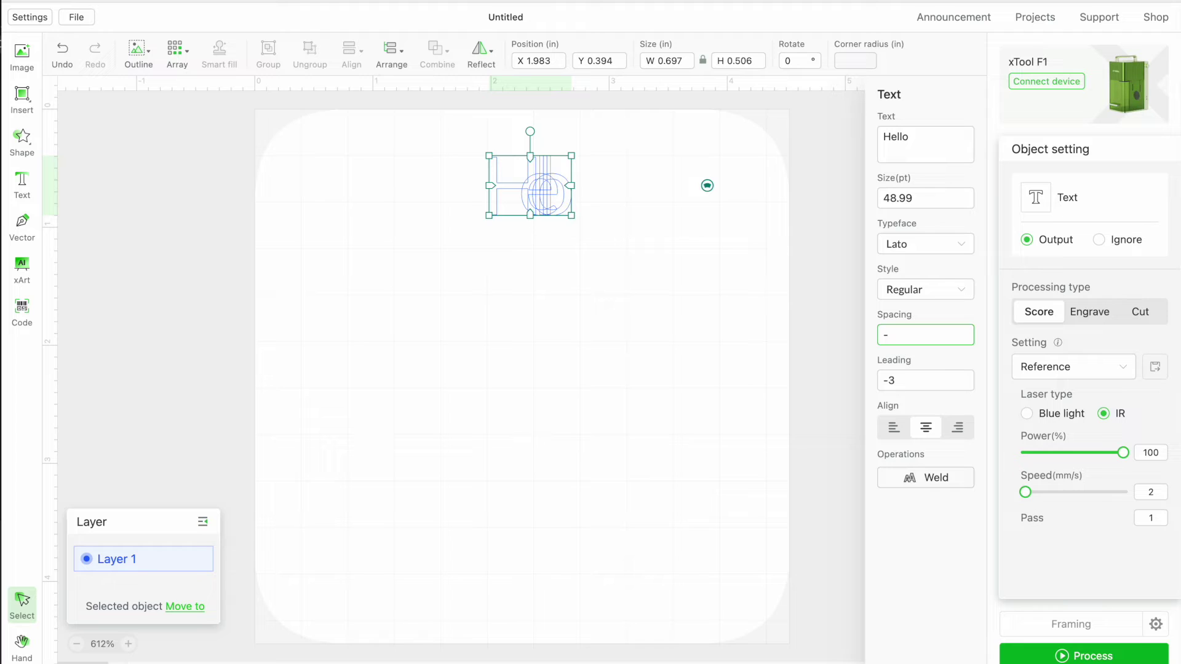
pyautogui.write('31')
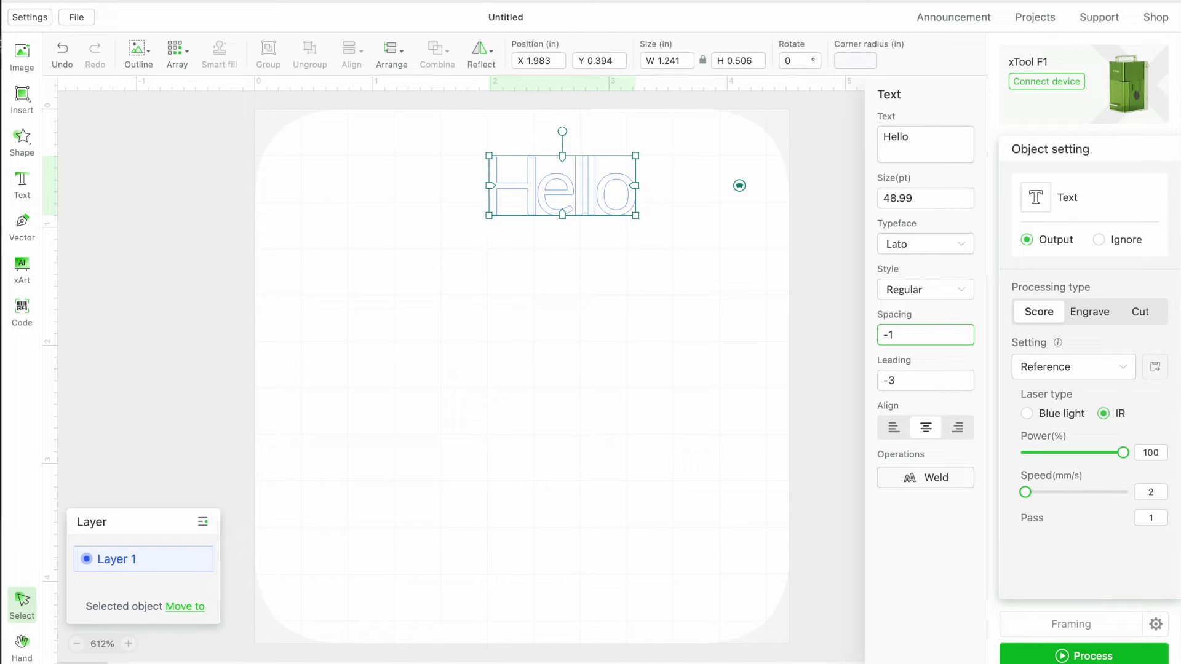
pyautogui.click(915, 132)
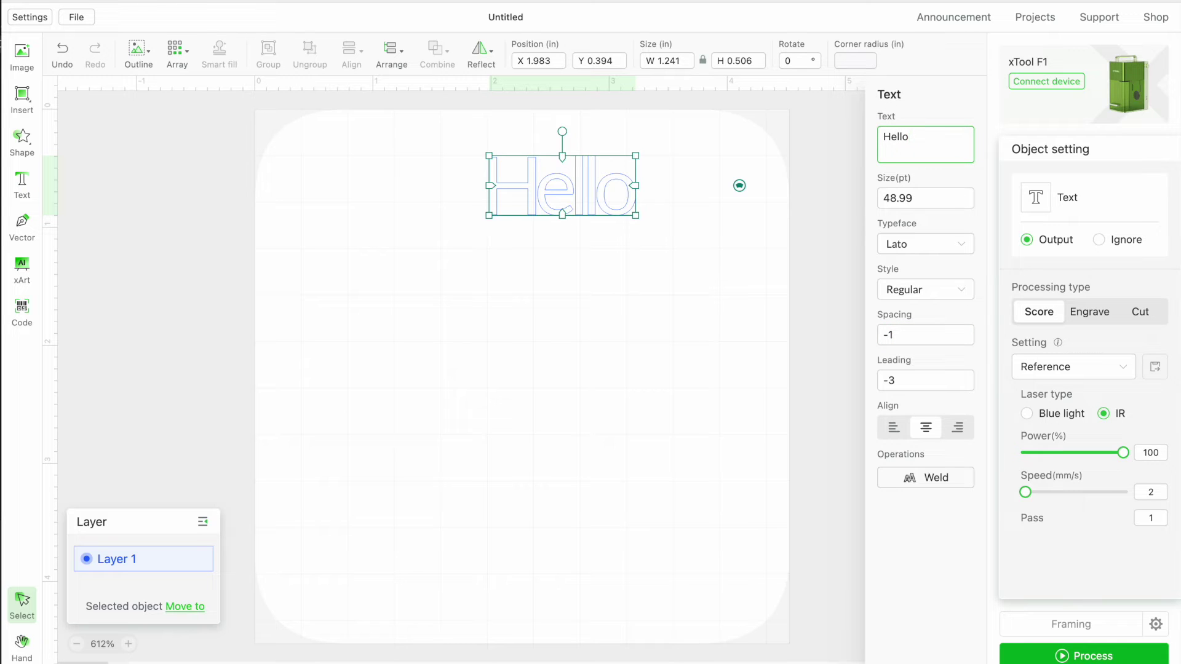
# Add 'Sunshine' as a second line under Hello and set line leading to -6.
pyautogui.press('Return')
pyautogui.write('Sunshi')
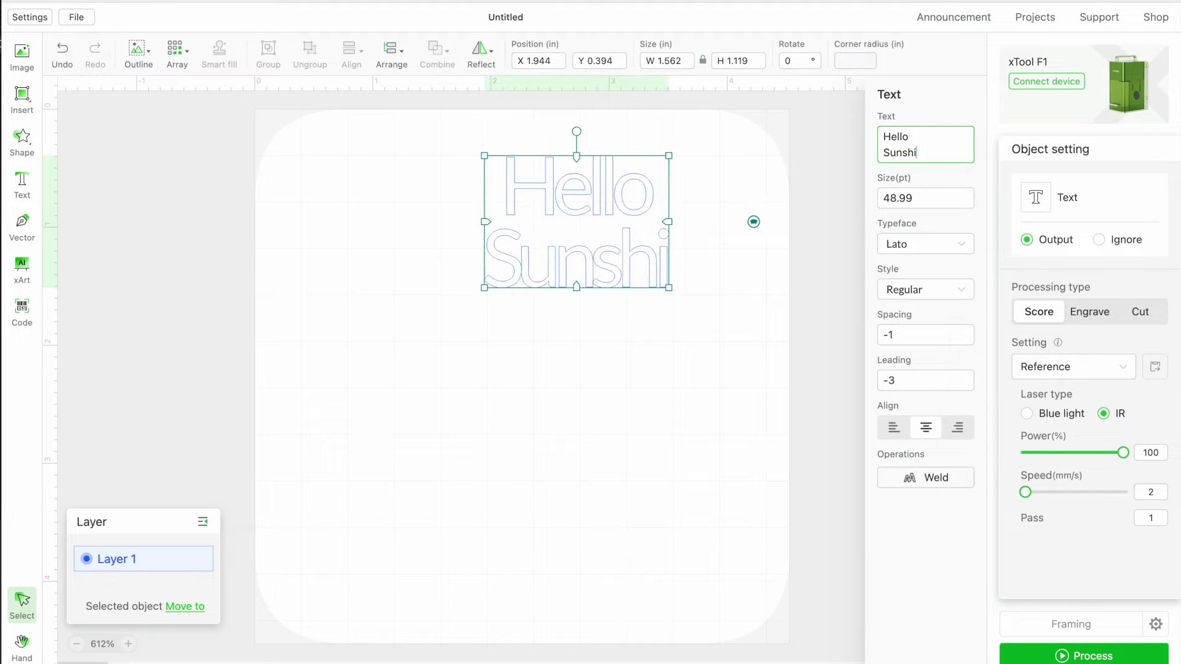
pyautogui.write('ne')
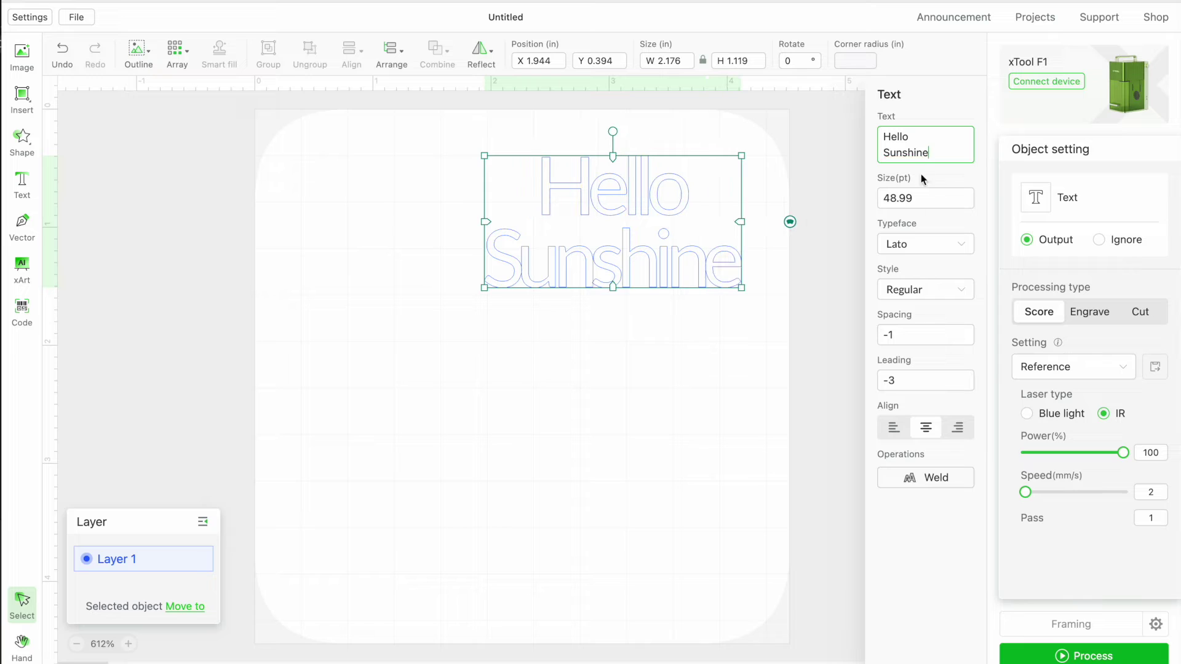
pyautogui.click(896, 381)
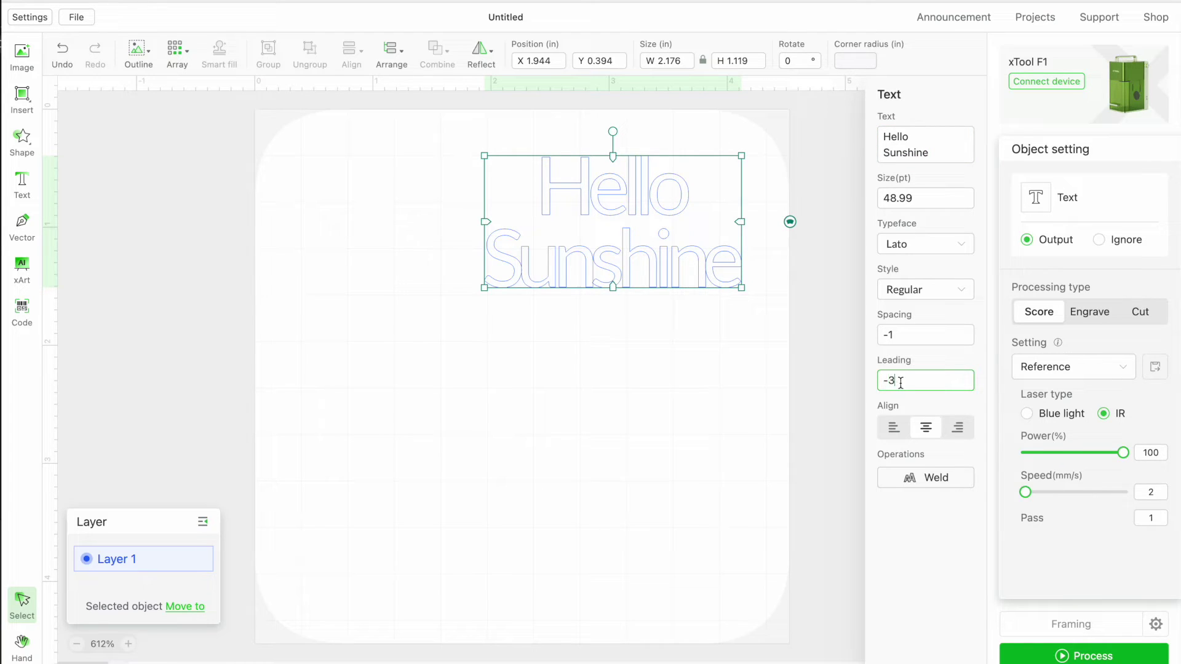
pyautogui.press('BackSpace')
pyautogui.write('4')
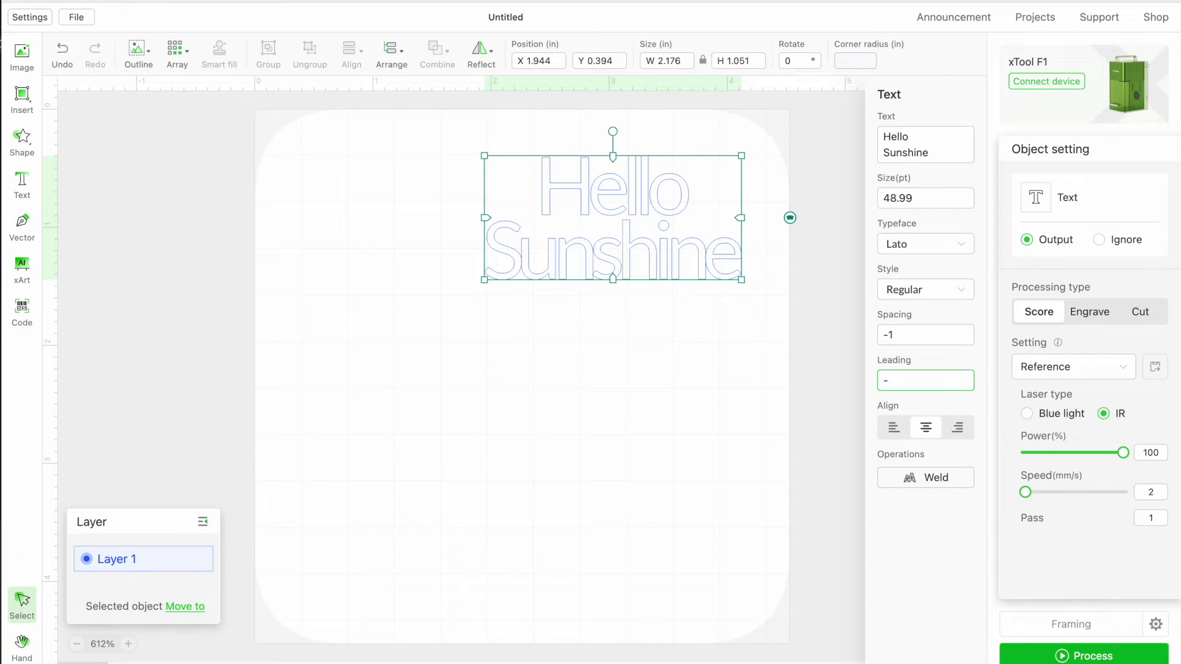
pyautogui.write('5')
pyautogui.write('6')
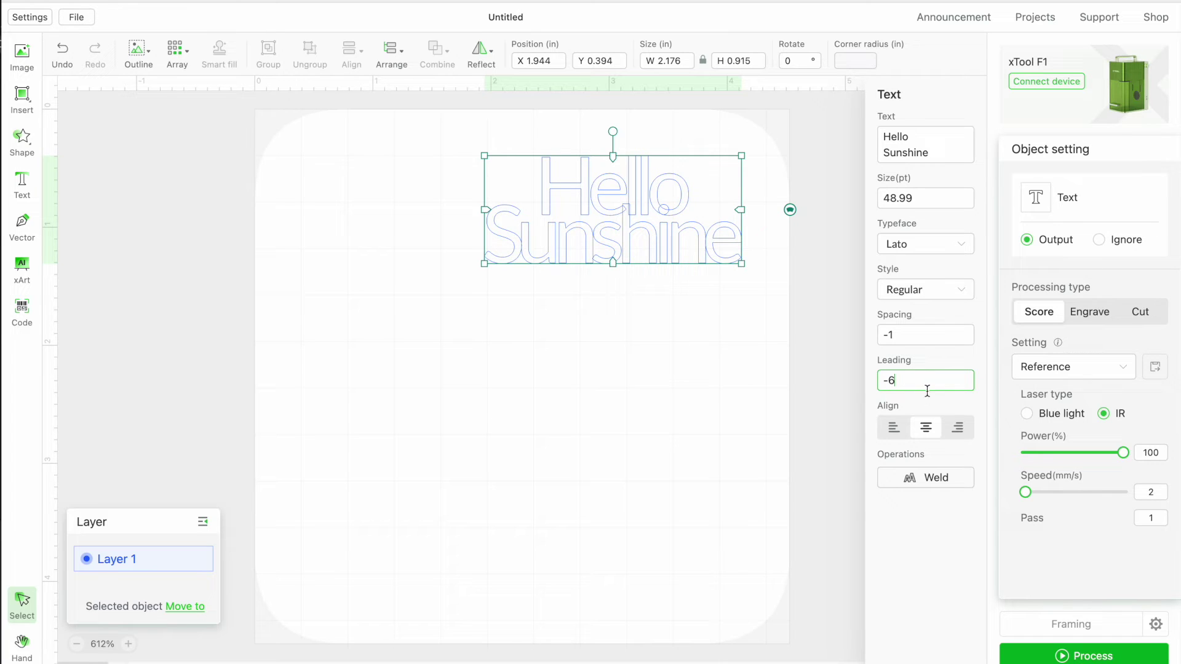
# Move the Hello Sunshine text down and left, undoing a trial weld.
pyautogui.moveTo(641, 256); pyautogui.dragTo(612, 306)
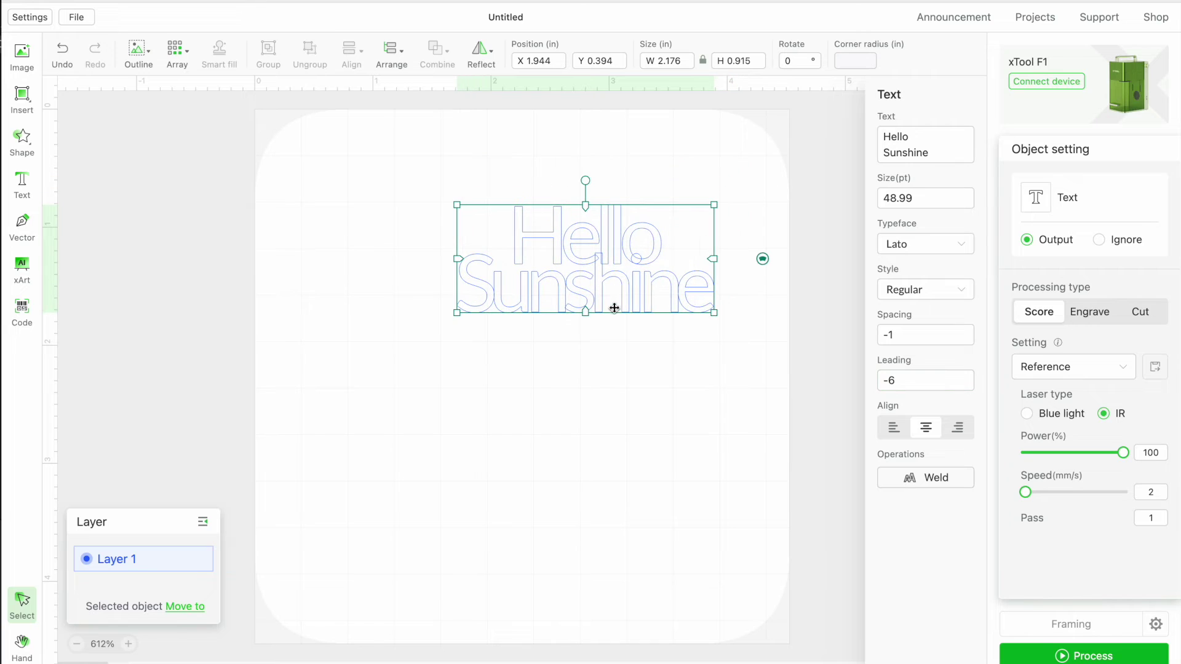
pyautogui.click(909, 485)
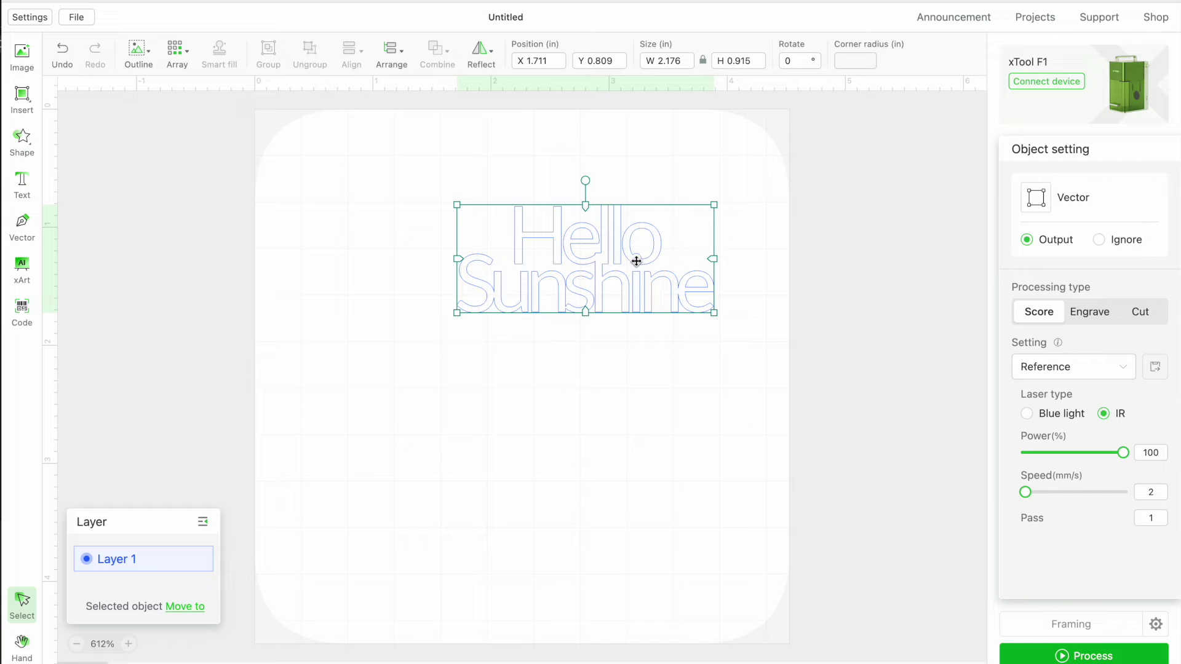
pyautogui.hotkey('ctrl', 'z')
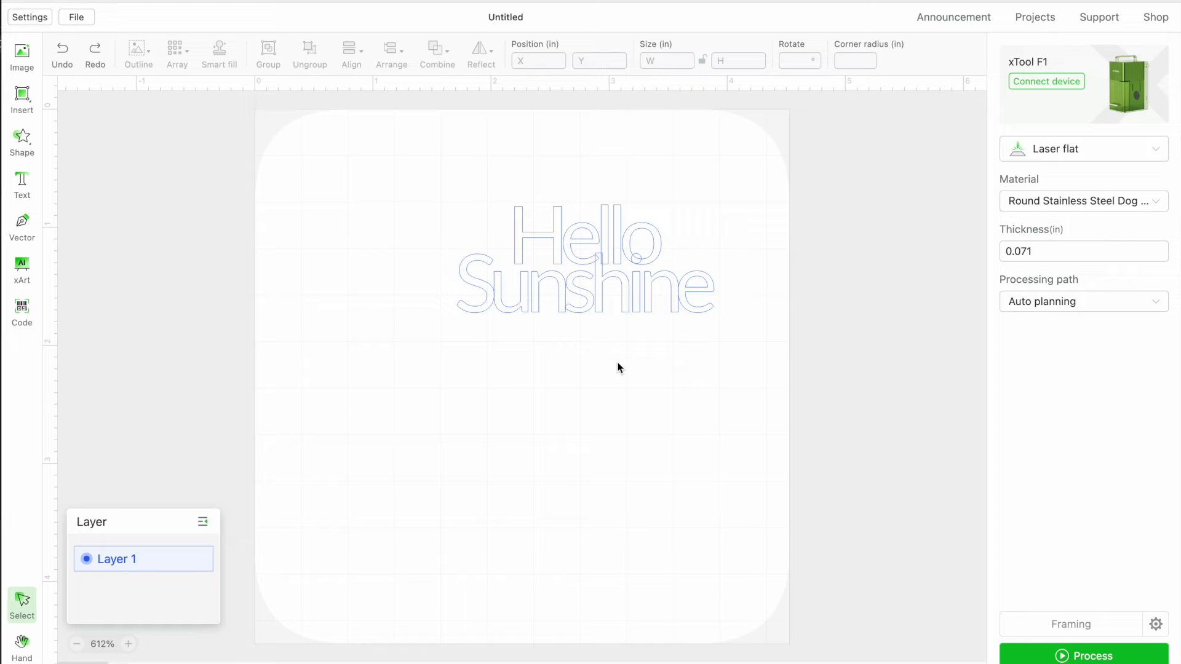
pyautogui.click(619, 290)
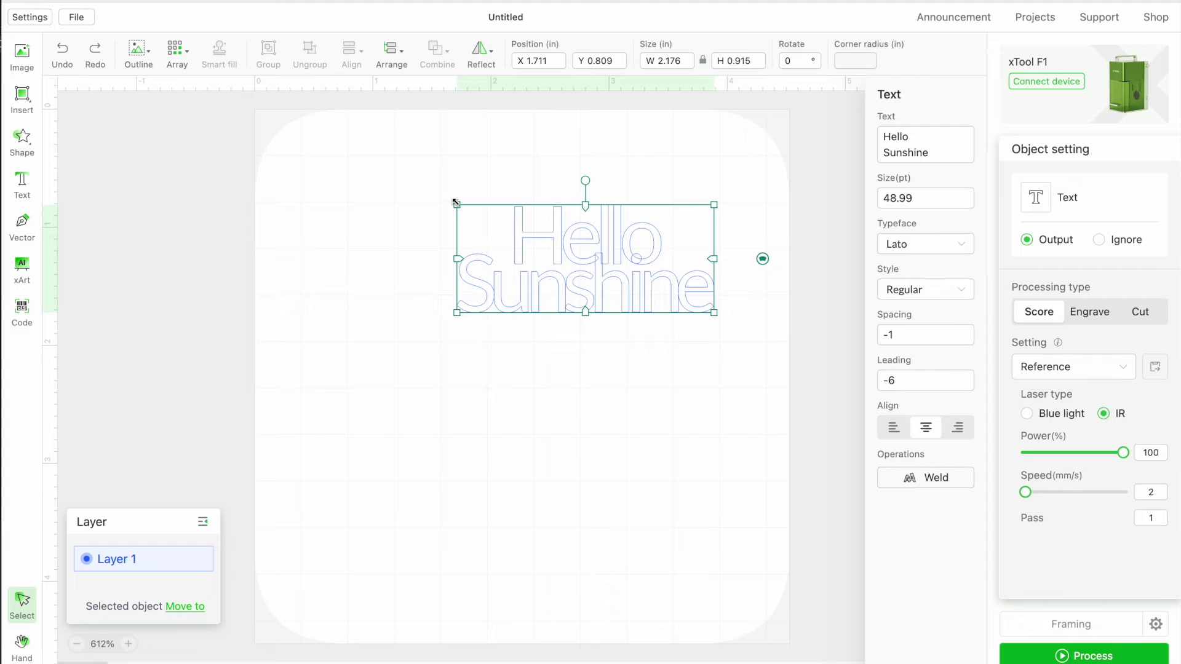
# Scale Hello Sunshine up to 3.71 × 1.56 in, reposition it, set it to Cut, then weld and undo.
pyautogui.moveTo(457, 205); pyautogui.dragTo(276, 187)
pyautogui.moveTo(431, 222); pyautogui.dragTo(482, 311)
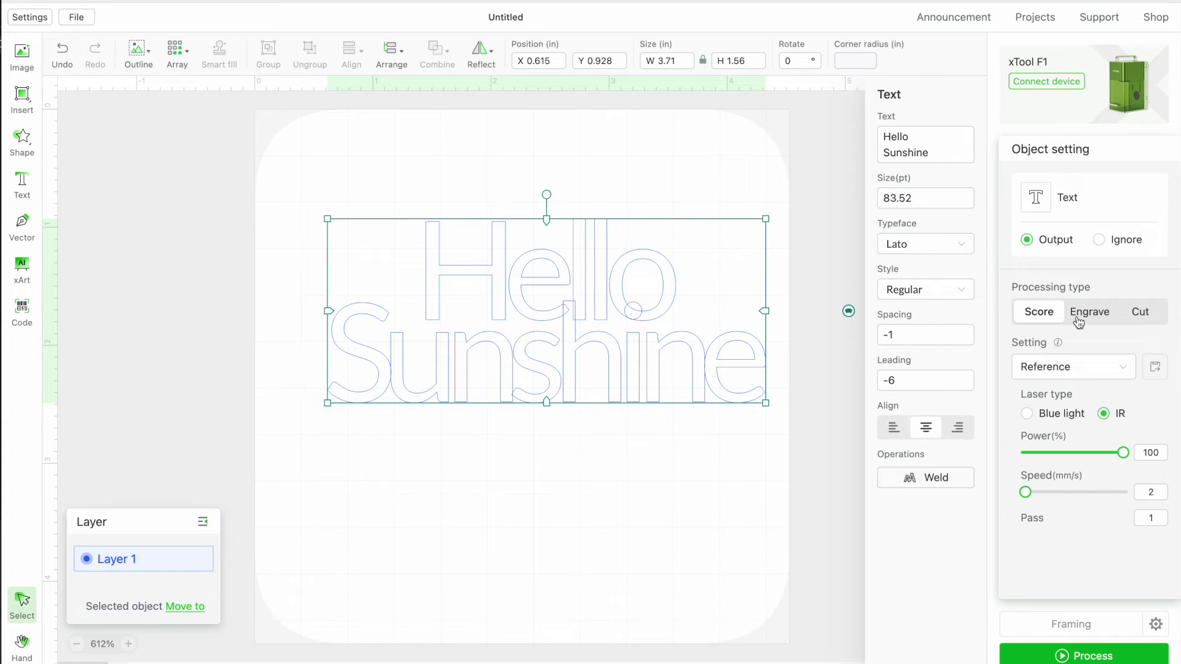
pyautogui.click(1140, 314)
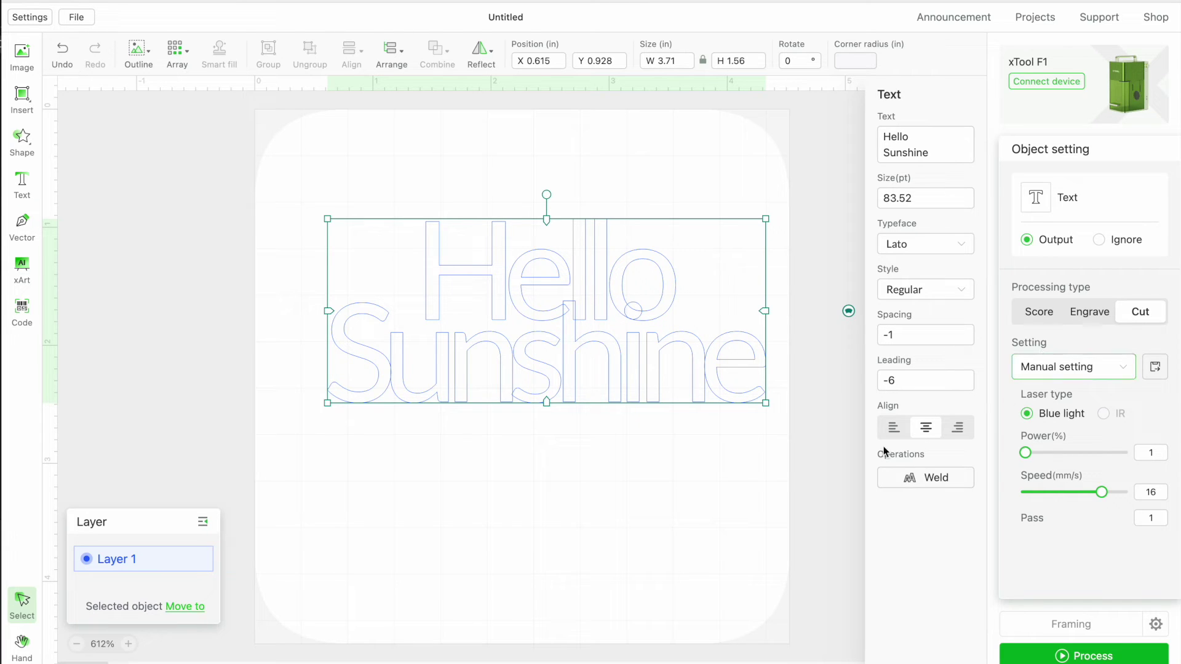
pyautogui.click(902, 479)
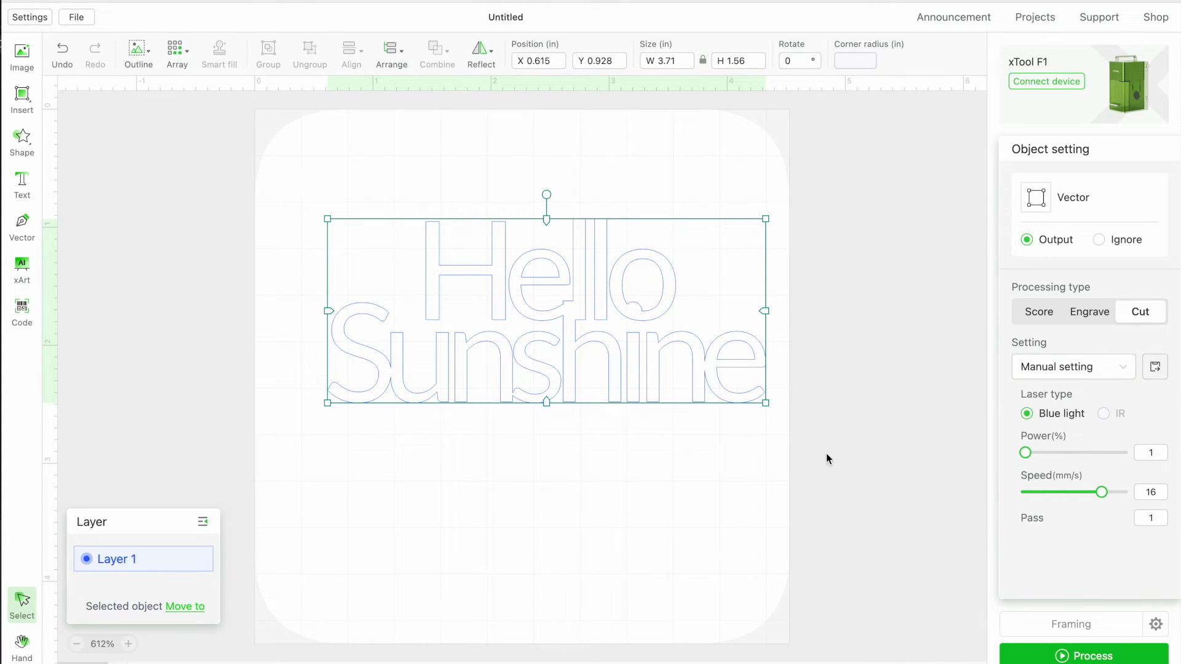
pyautogui.hotkey('ctrl', 'z')
# Try Italic and Bold Italic on Hello Sunshine, settling on Lato Bold at 3.829 × 1.567 in.
pyautogui.click(615, 371)
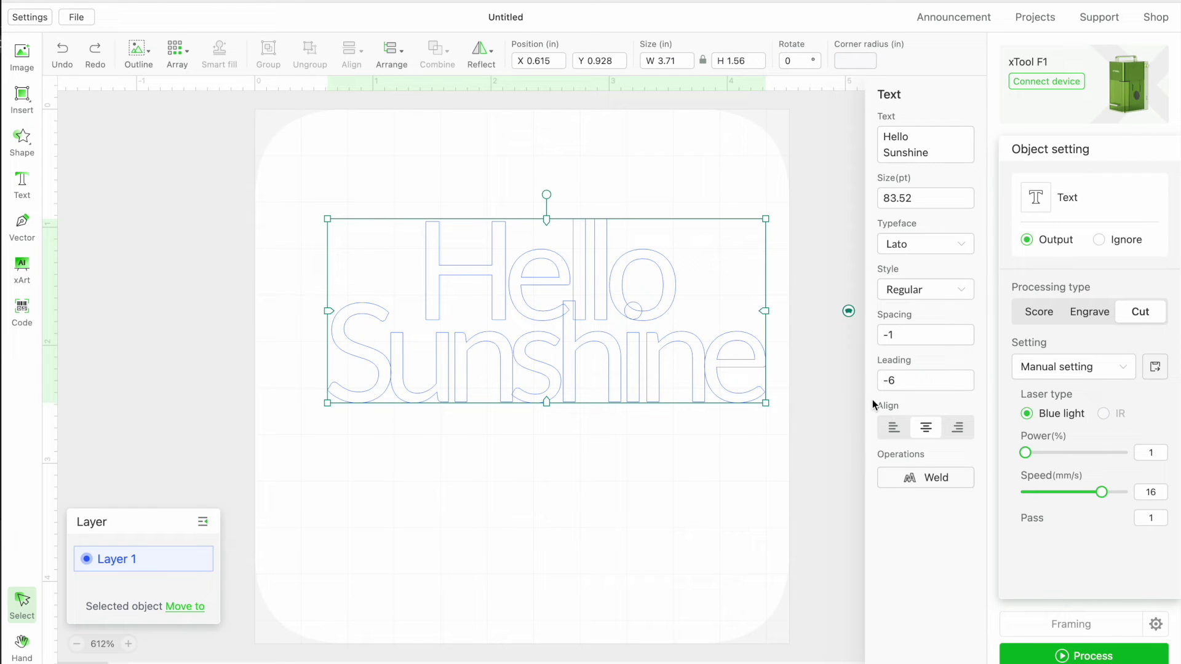
pyautogui.click(924, 292)
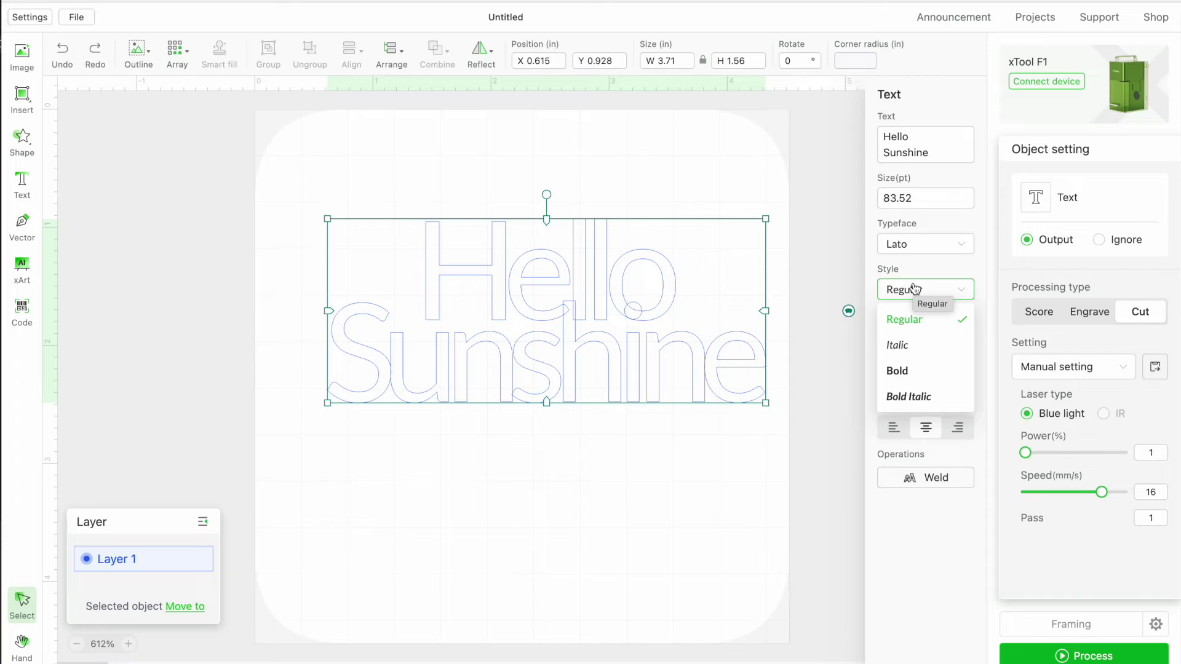
pyautogui.click(904, 347)
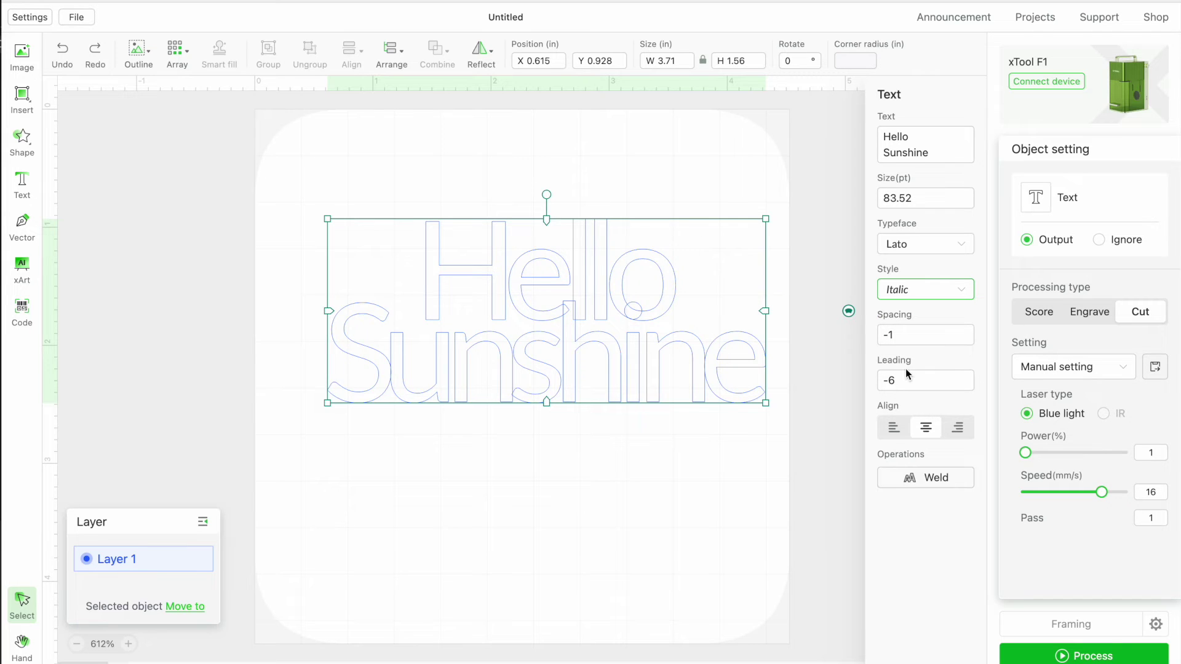
pyautogui.click(907, 293)
pyautogui.click(904, 400)
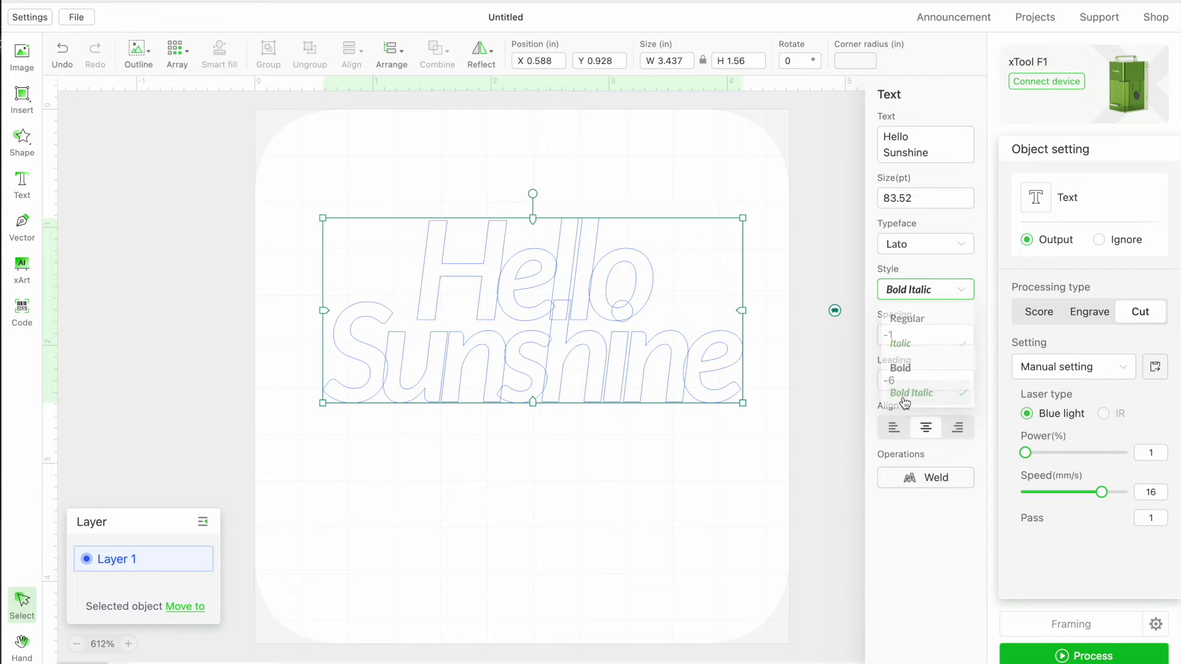
pyautogui.click(905, 289)
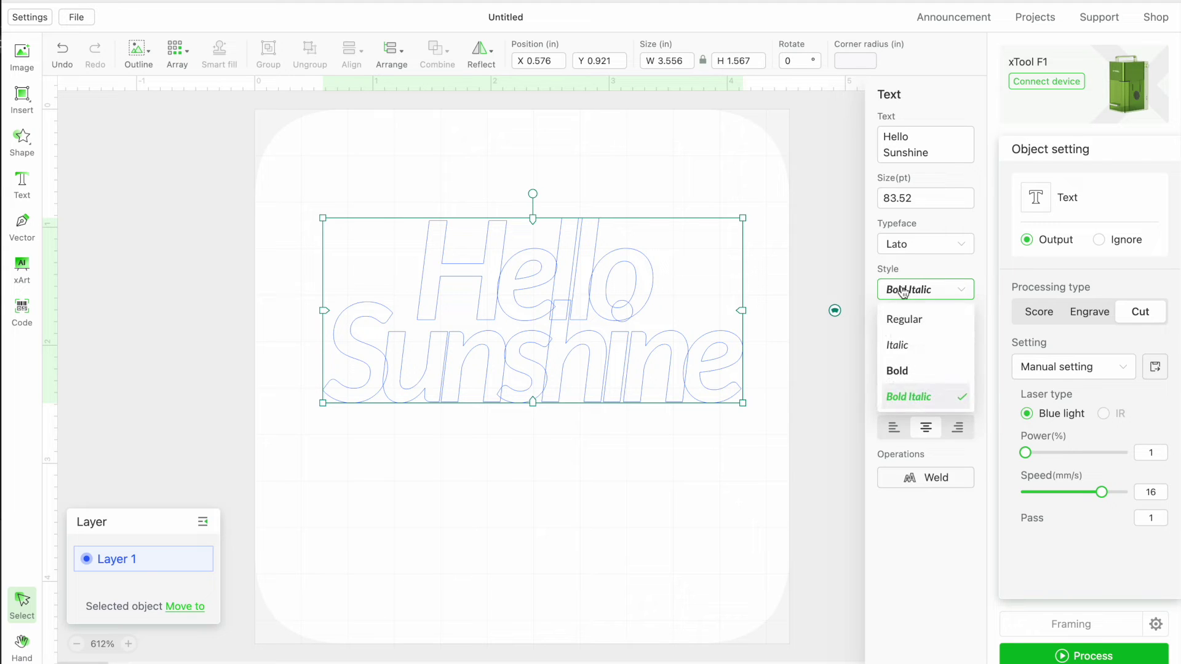
pyautogui.click(914, 377)
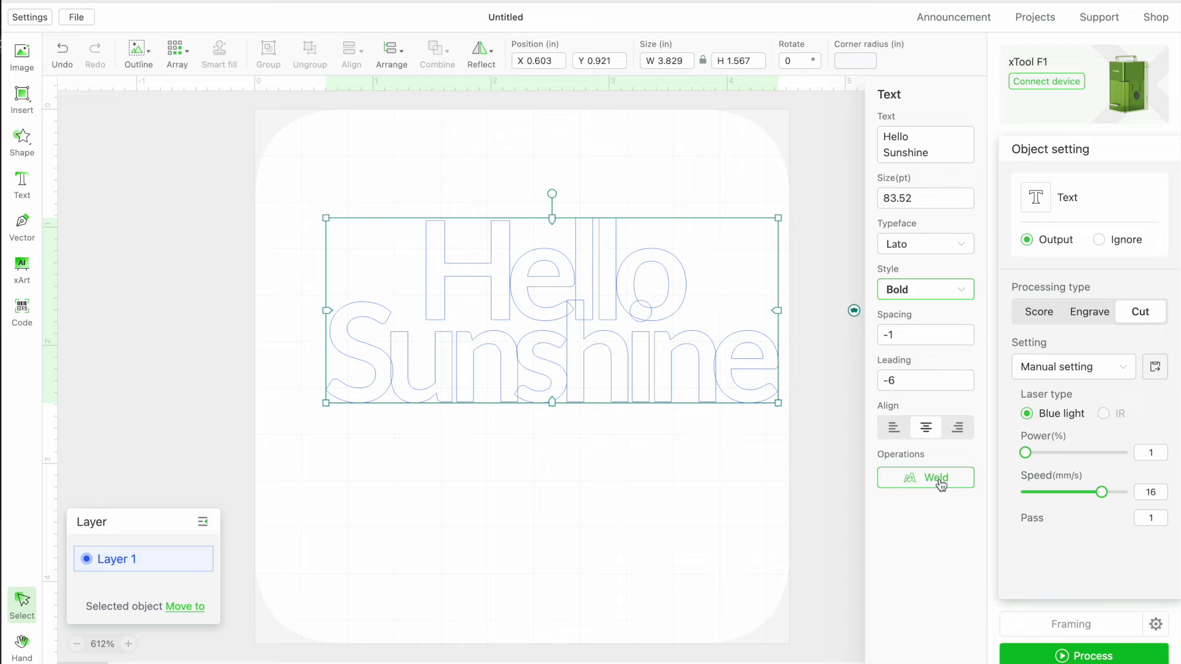
# Return Hello Sunshine to Lato Regular, undo the weld, and reselect the editable text.
pyautogui.click(909, 289)
pyautogui.click(904, 318)
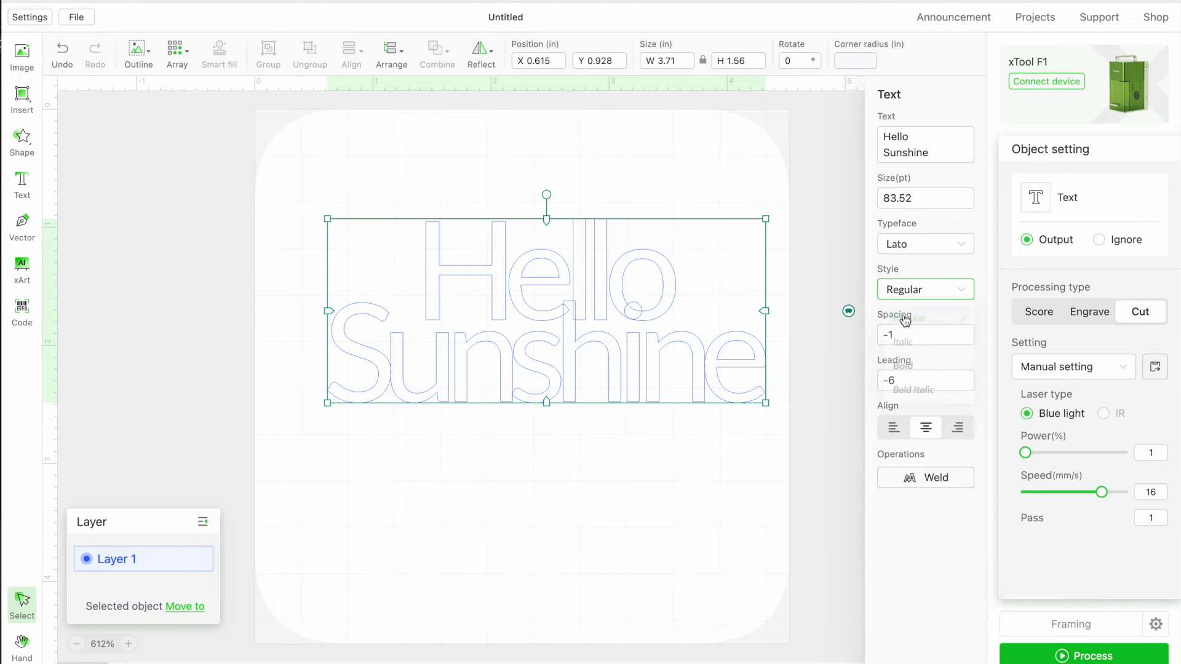
pyautogui.click(926, 477)
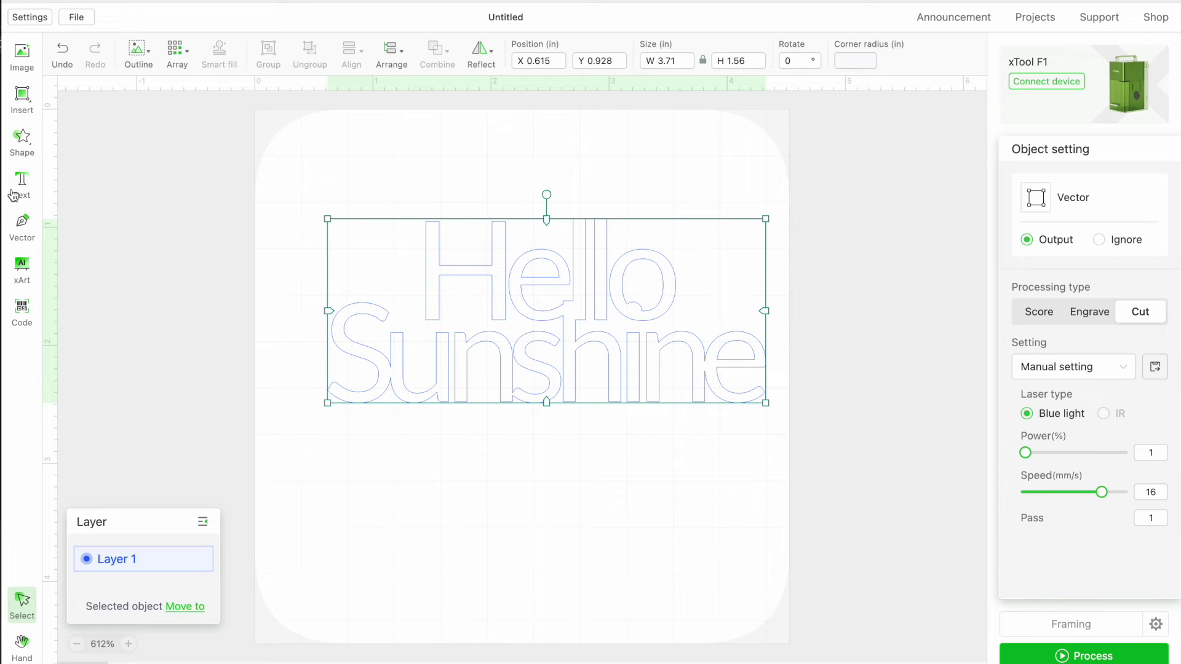
pyautogui.hotkey('ctrl', 'z')
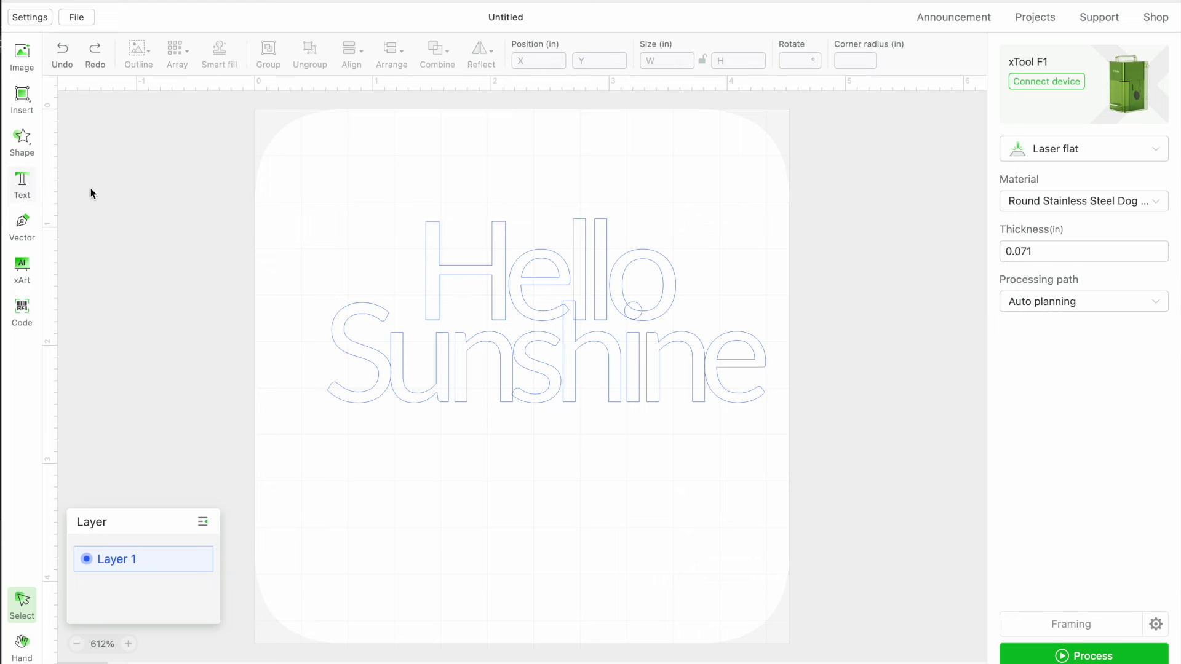
pyautogui.click(437, 276)
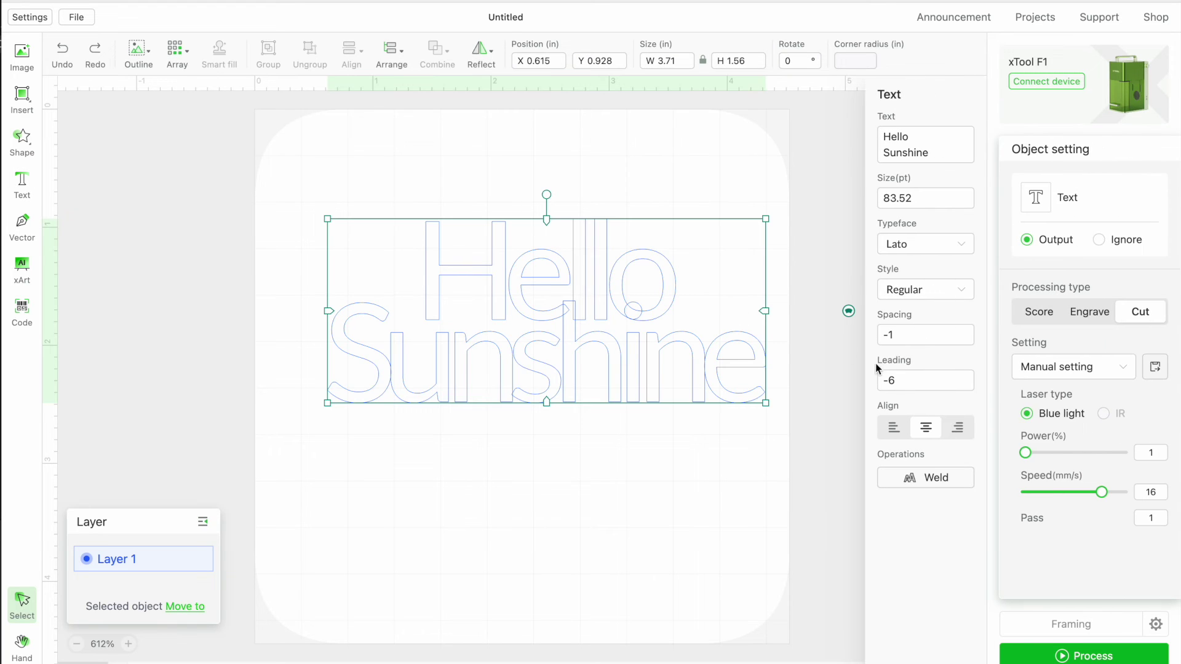
# Change Hello Sunshine's style to Bold, then to Lato Bold Italic.
pyautogui.click(907, 294)
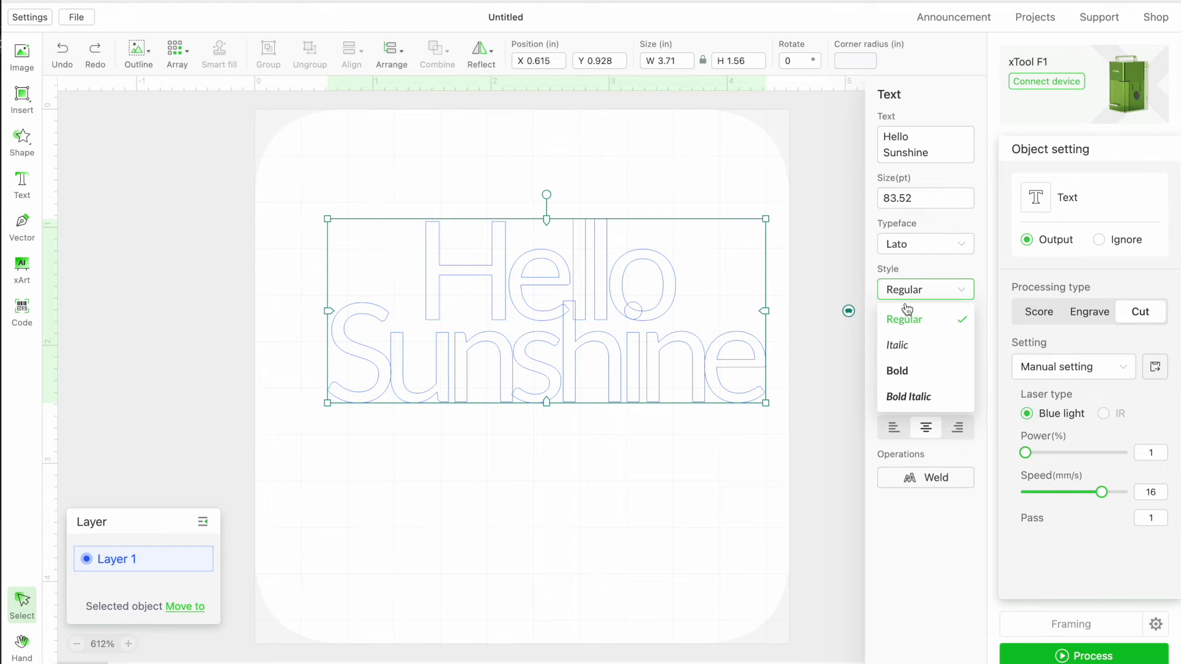
pyautogui.click(901, 369)
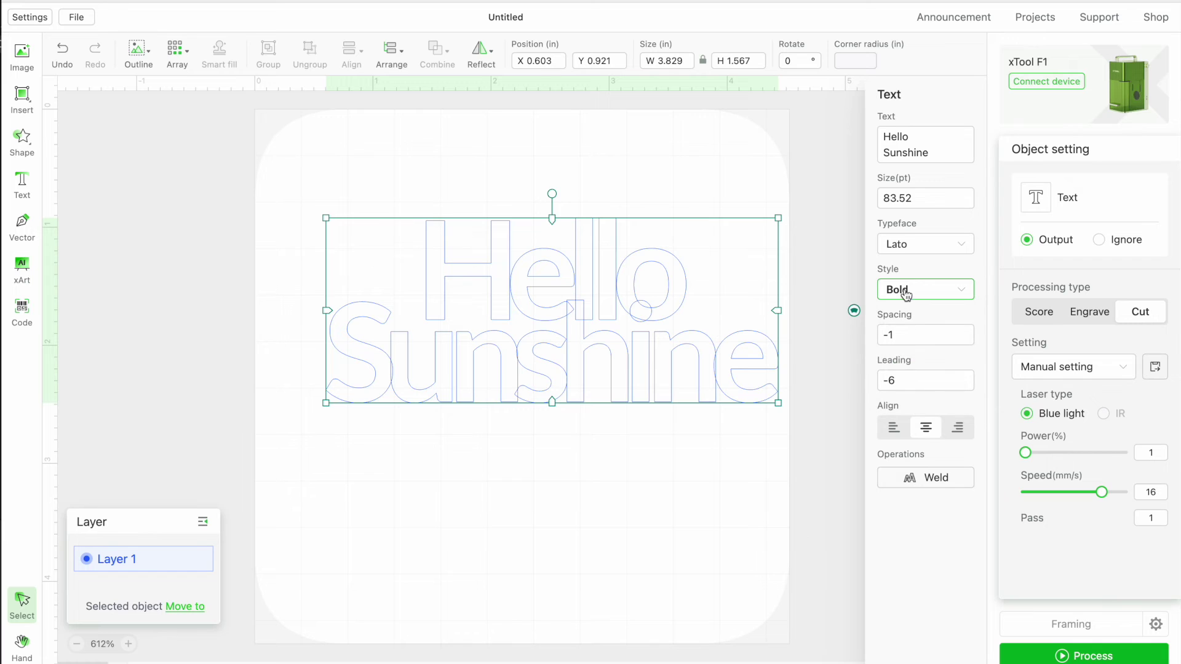
pyautogui.click(906, 294)
pyautogui.click(899, 395)
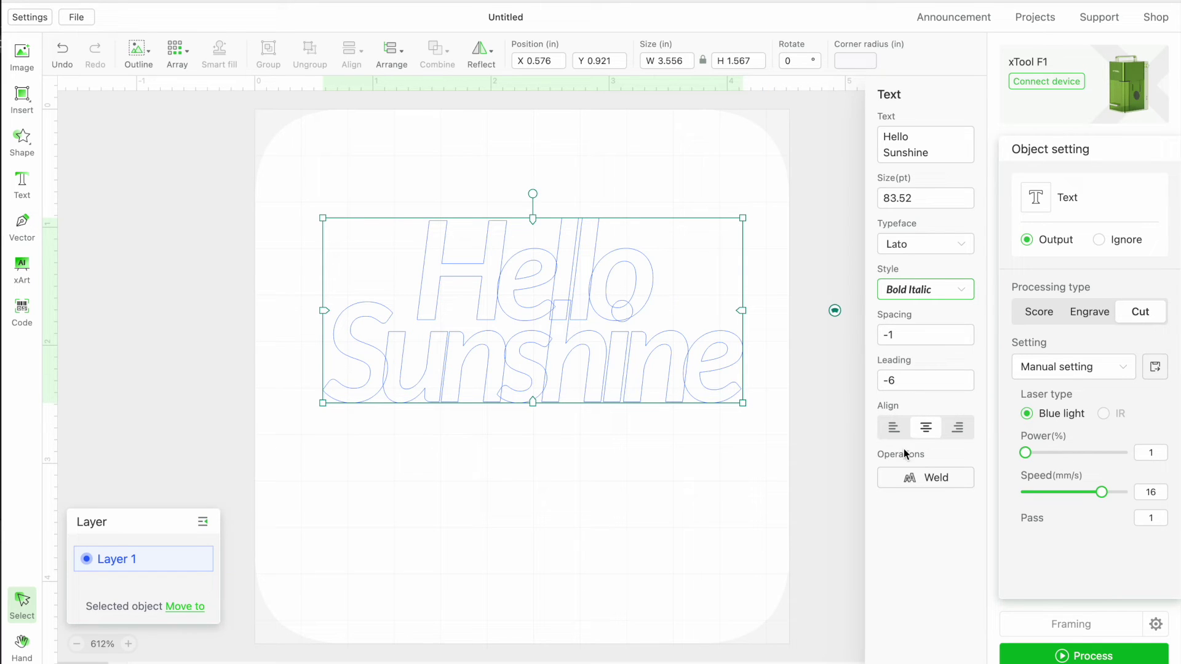
# Set the text's leading to -3 and letter spacing to 0.
pyautogui.click(902, 383)
pyautogui.press('BackSpace')
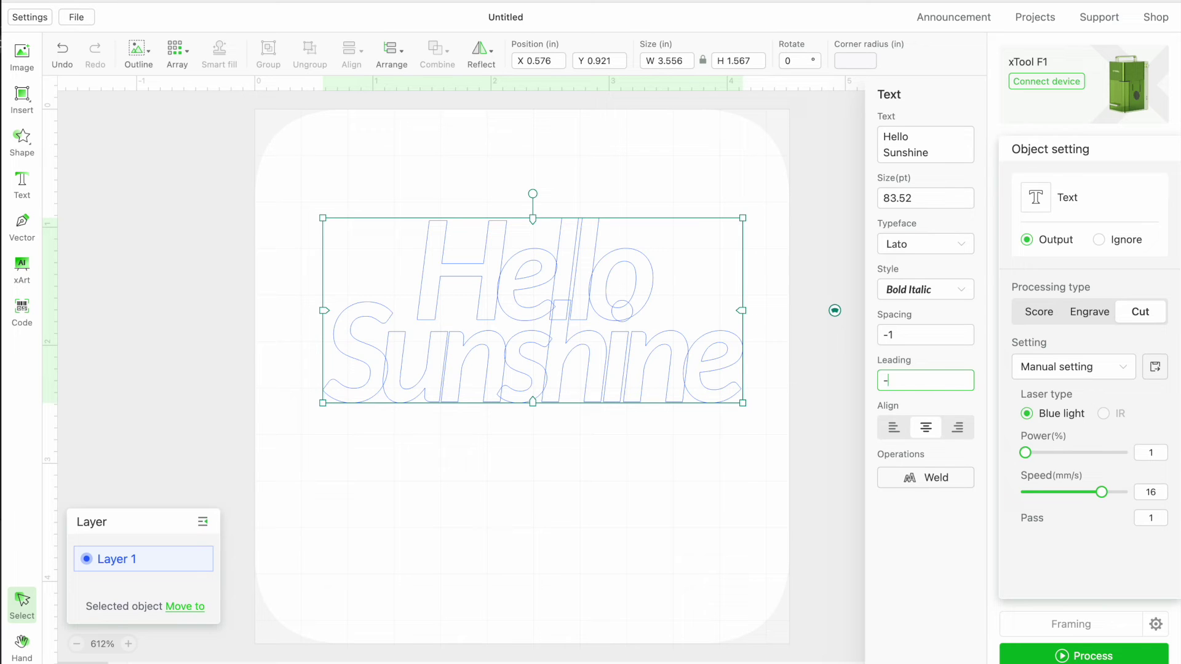
pyautogui.write('3')
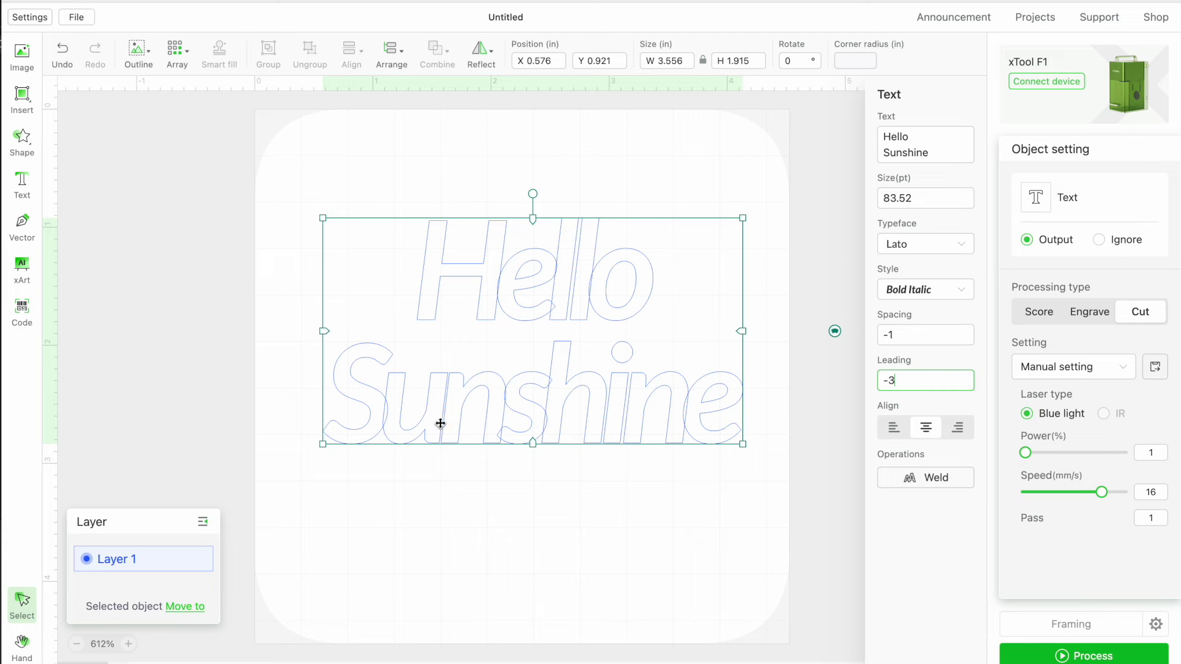
pyautogui.click(895, 337)
pyautogui.press('BackSpace')
pyautogui.press('BackSpace')
pyautogui.write('0')
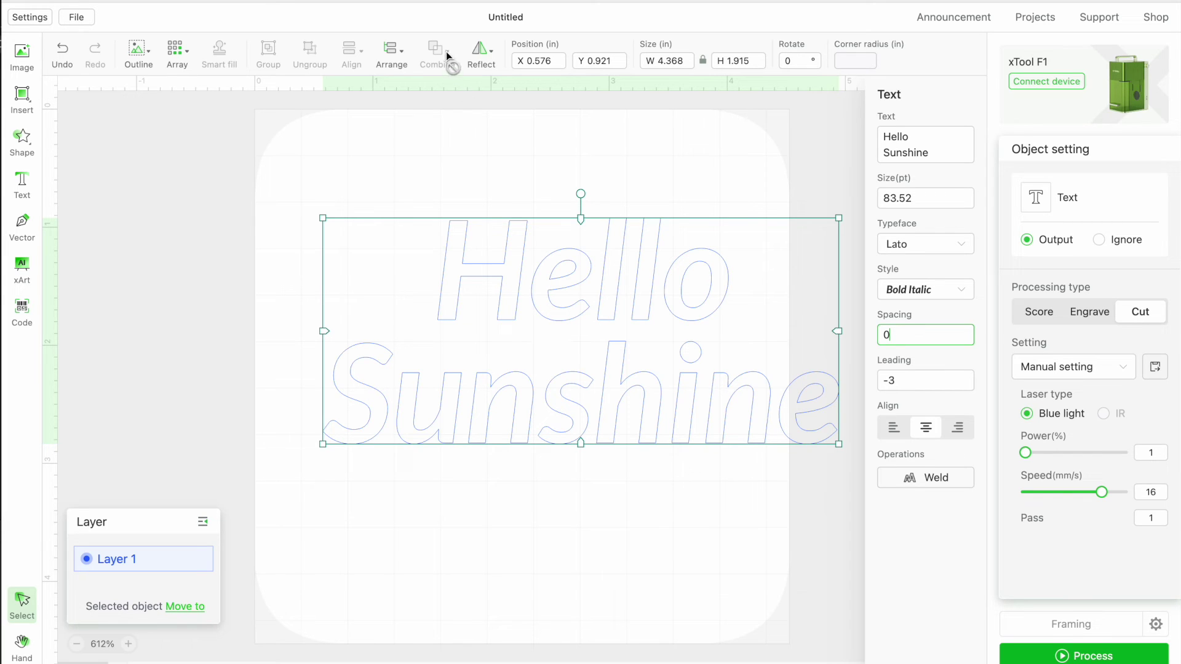
pyautogui.click(482, 54)
pyautogui.click(484, 97)
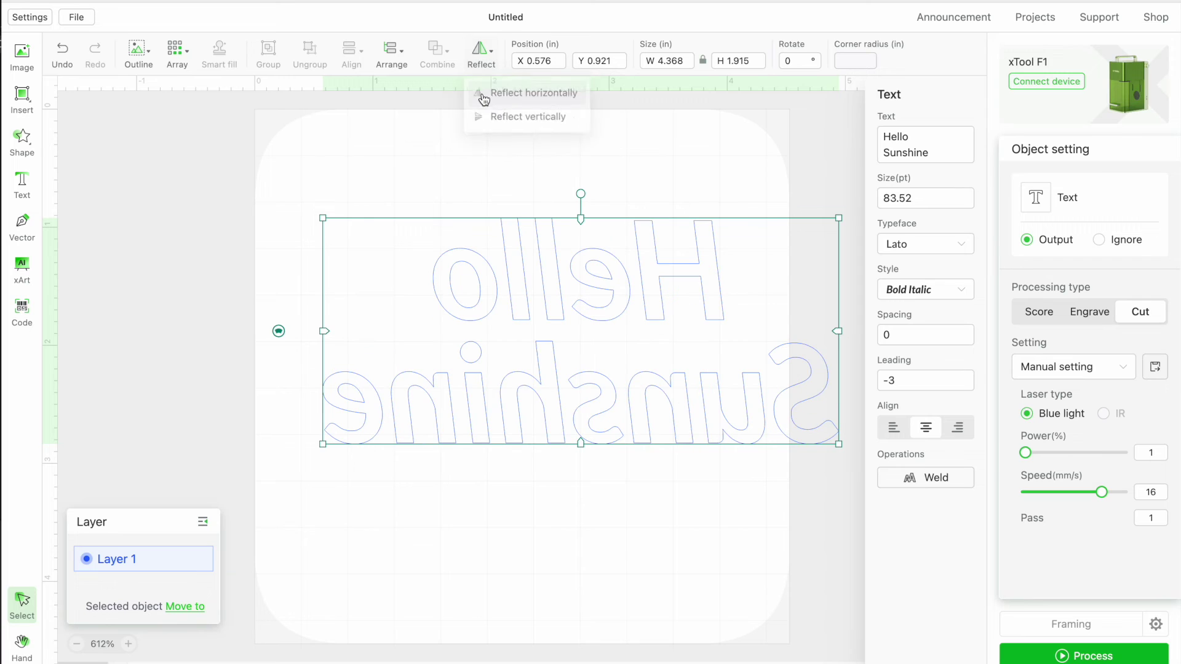
pyautogui.click(478, 57)
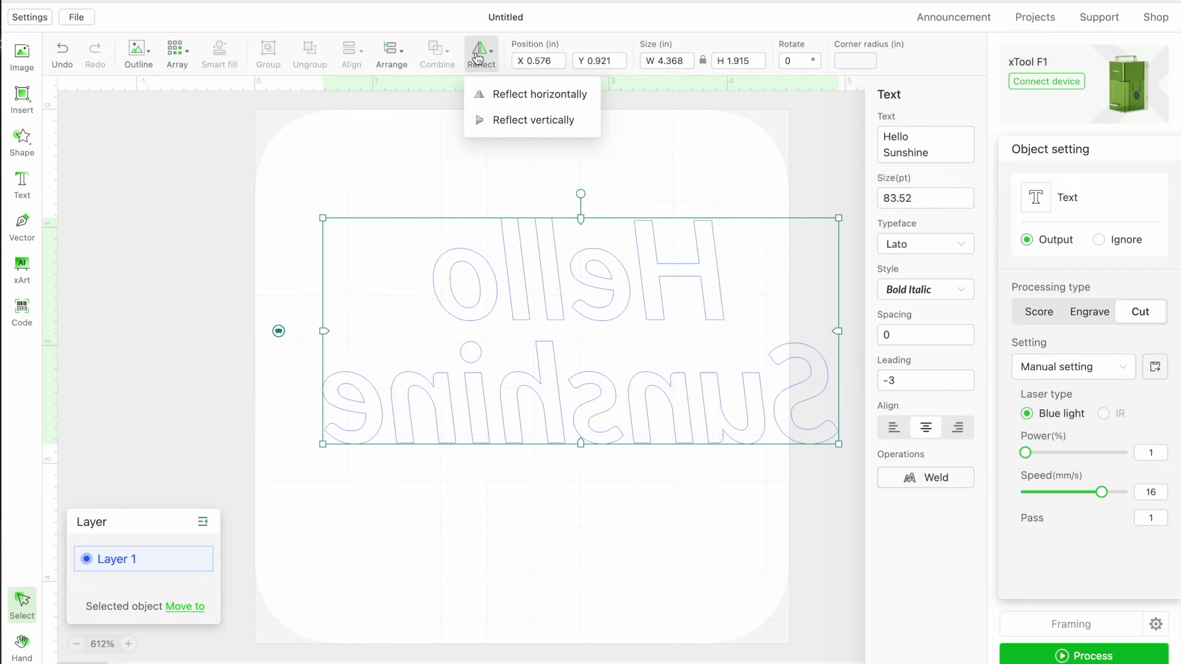
pyautogui.click(493, 93)
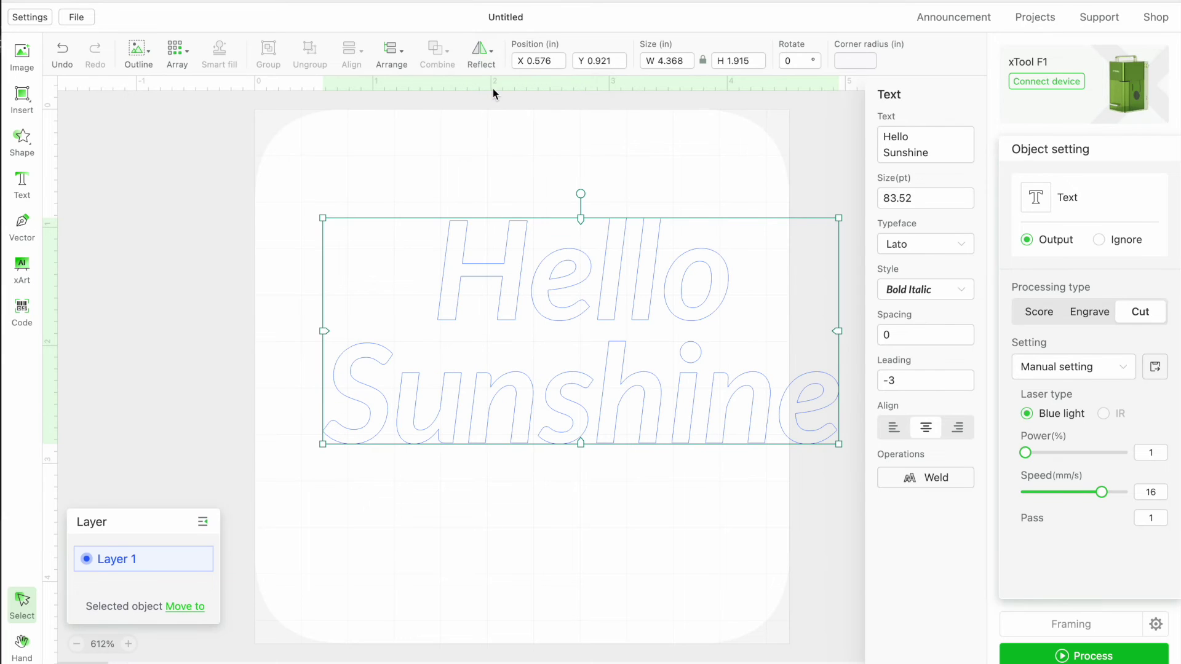
pyautogui.click(481, 55)
pyautogui.click(483, 120)
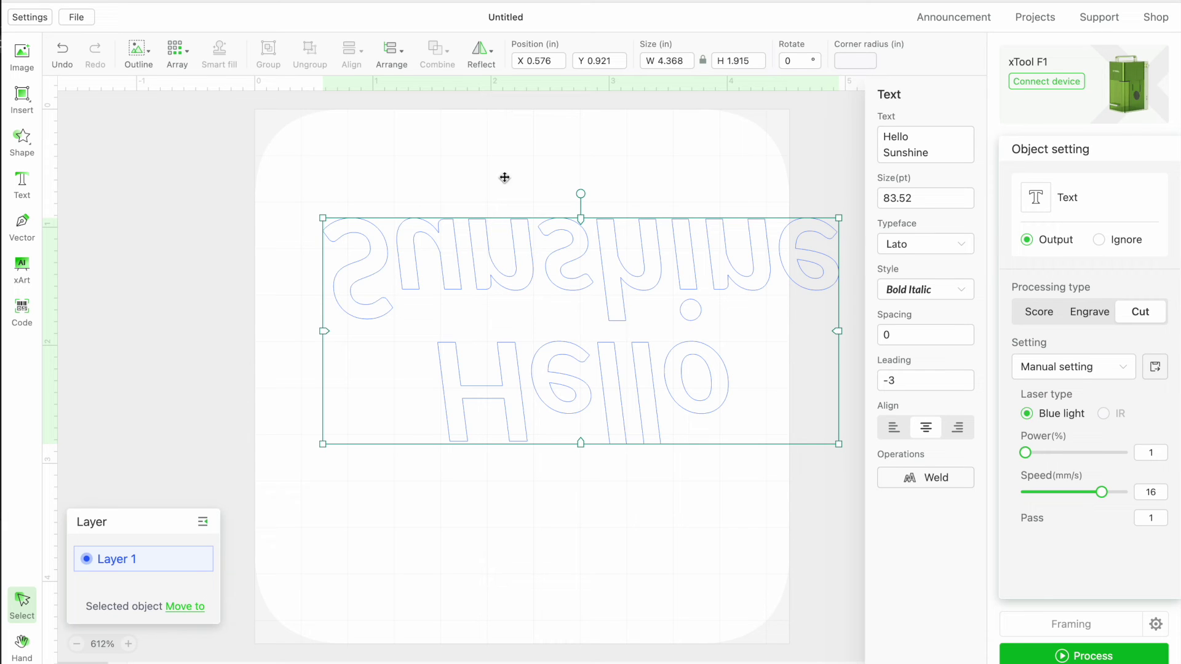
pyautogui.click(473, 62)
pyautogui.click(483, 120)
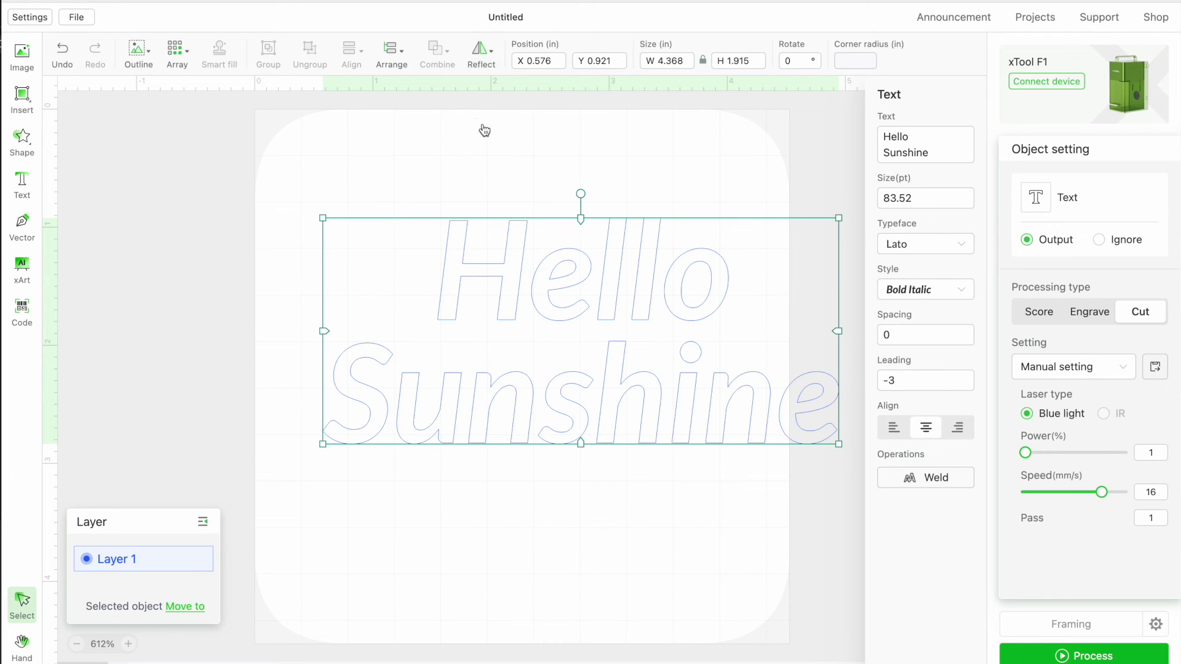
# Create a 0.079 in offset outline around Hello Sunshine, then deselect.
pyautogui.click(391, 67)
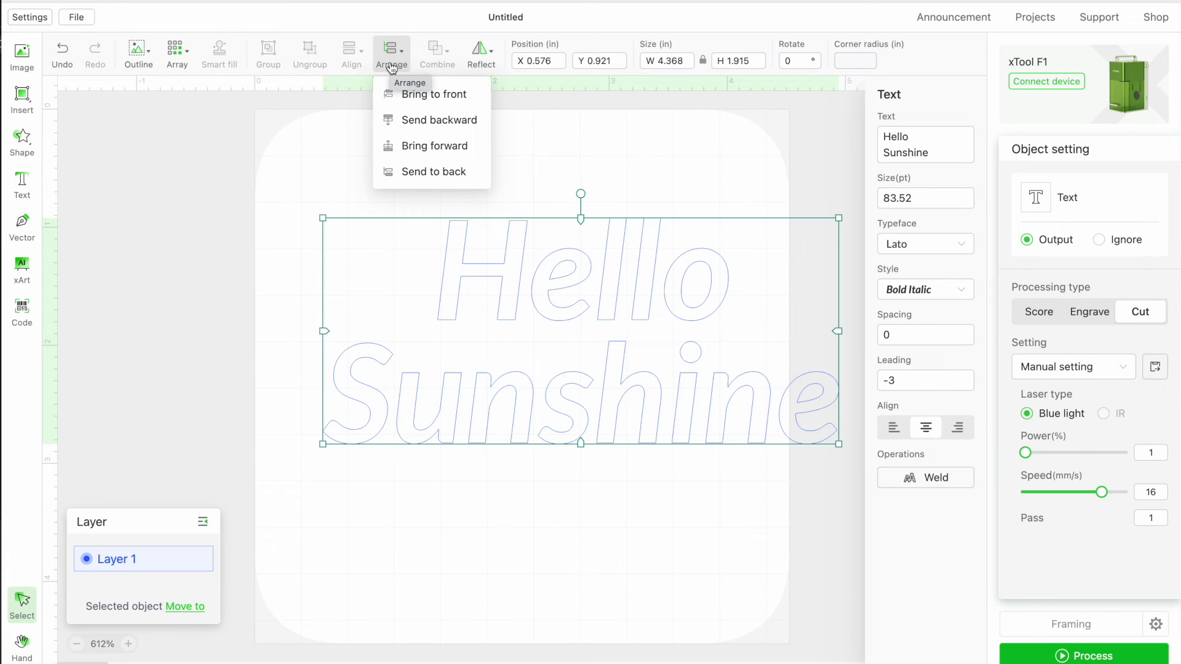
pyautogui.click(136, 57)
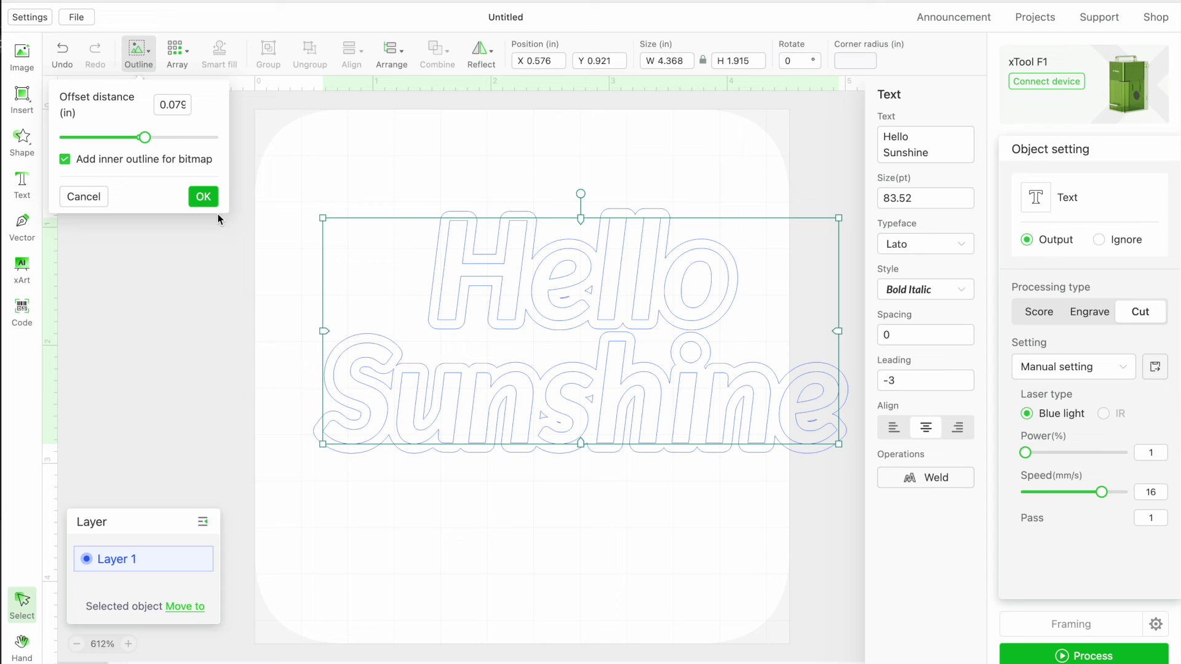
pyautogui.click(203, 197)
pyautogui.click(412, 196)
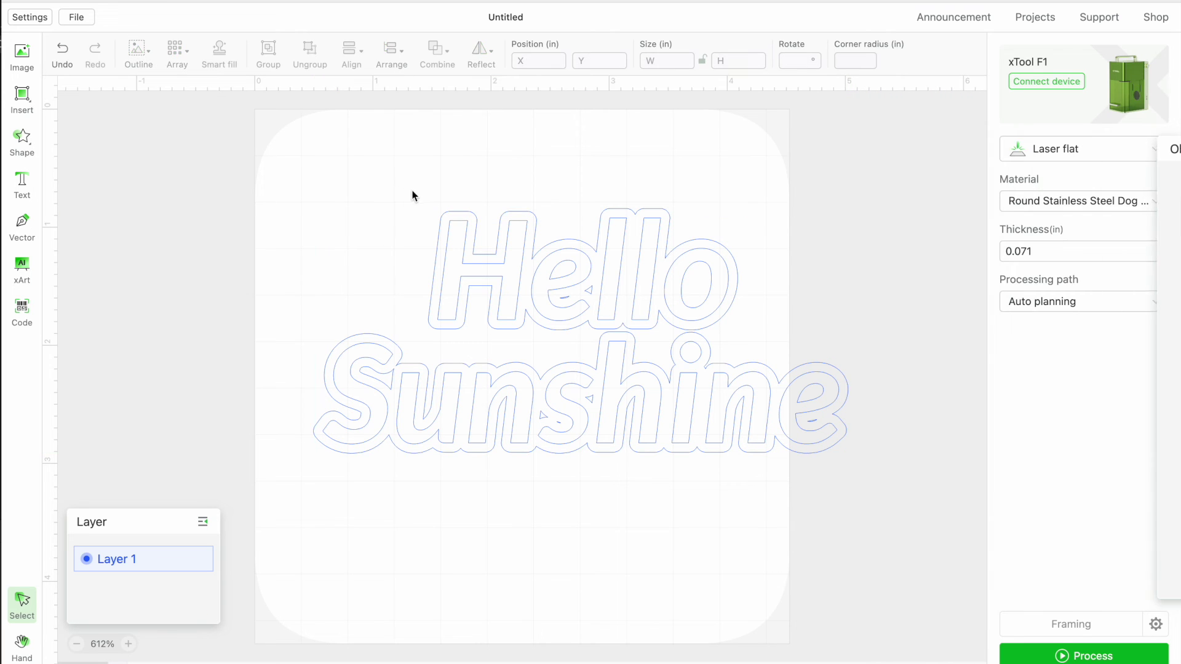
# Move the offset outline onto a new red Layer 2.
pyautogui.click(443, 211)
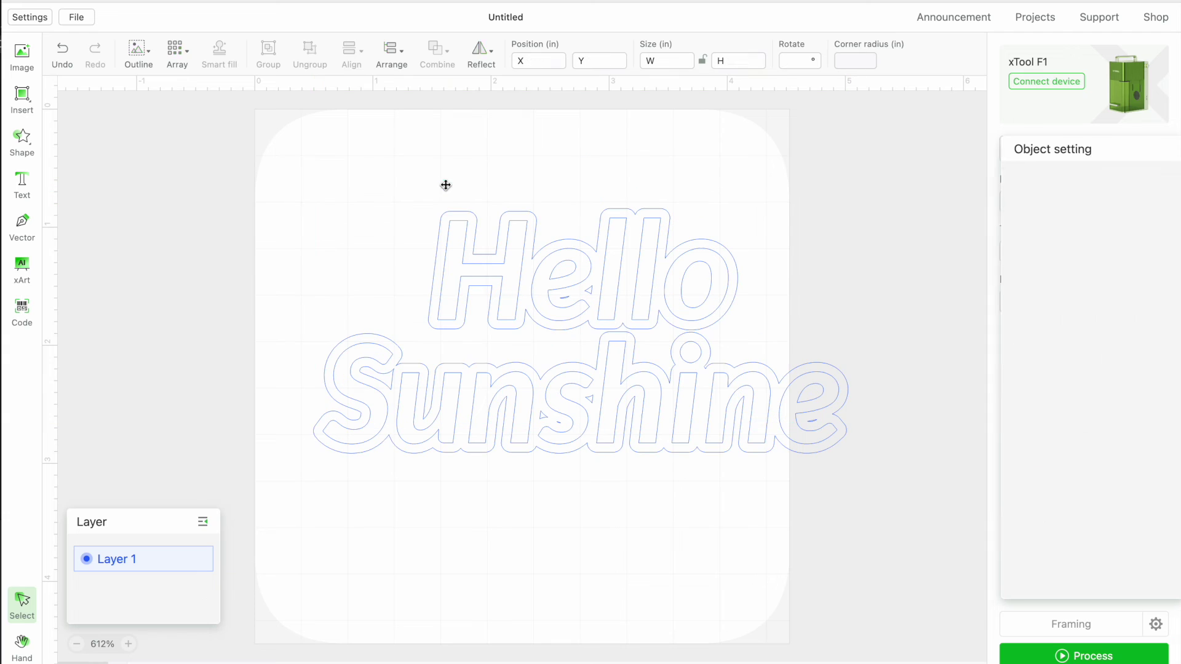
pyautogui.hotkey('ctrl', 'z')
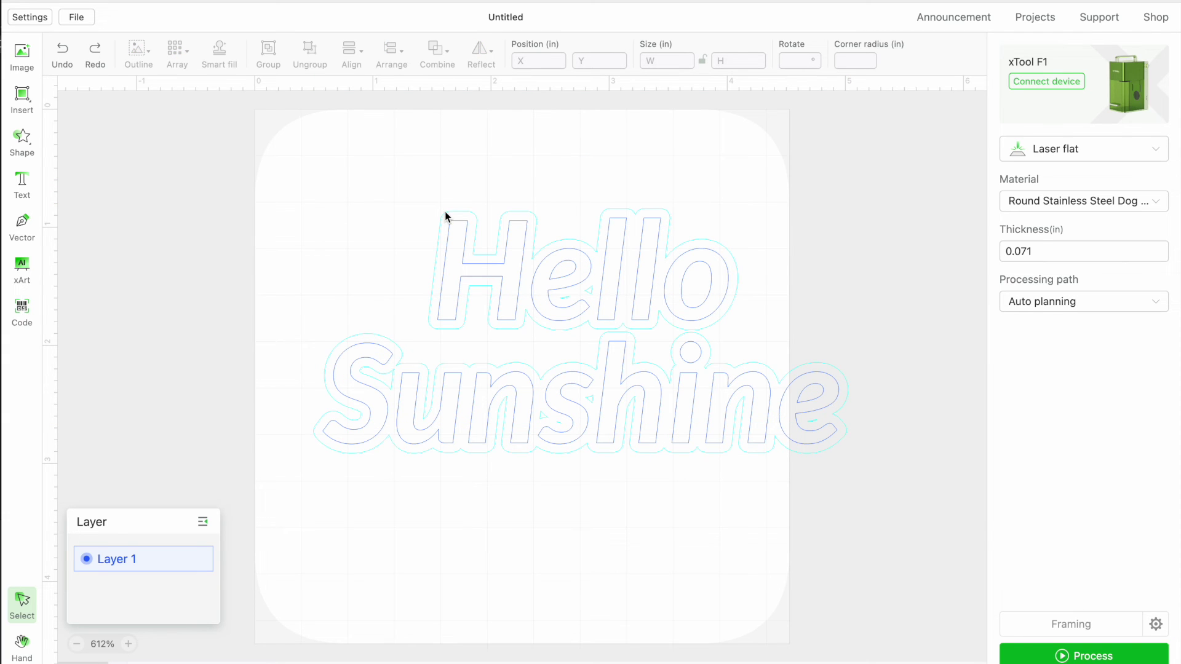
pyautogui.click(445, 211)
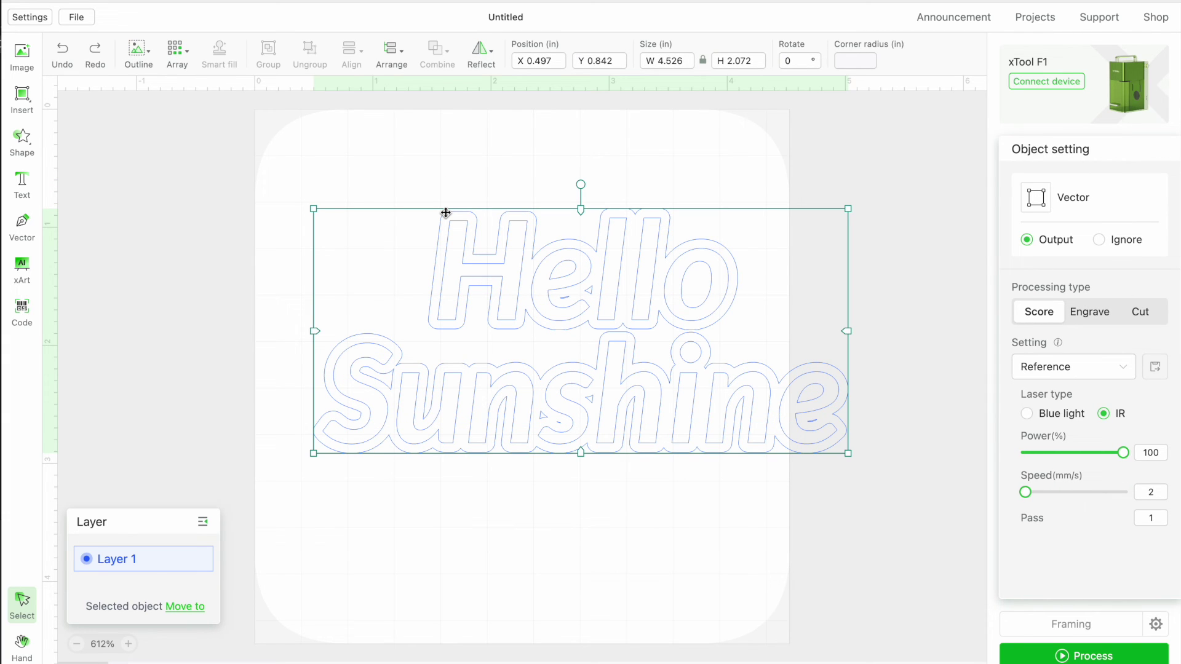
pyautogui.rightClick(445, 212)
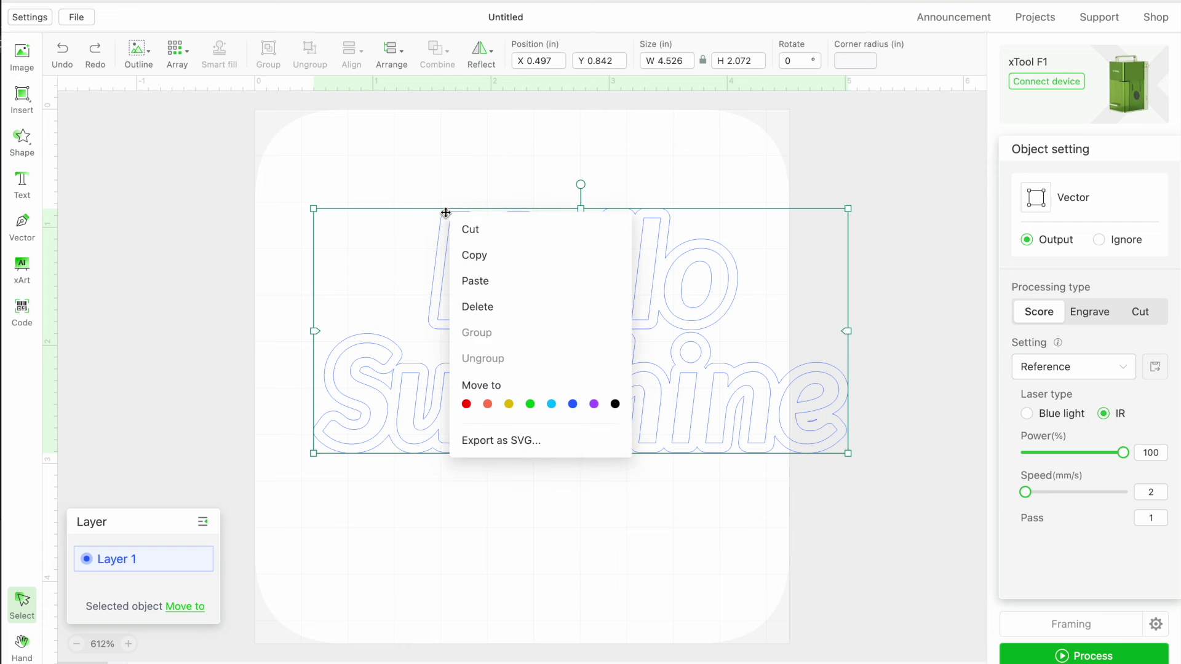
pyautogui.click(466, 404)
pyautogui.click(368, 544)
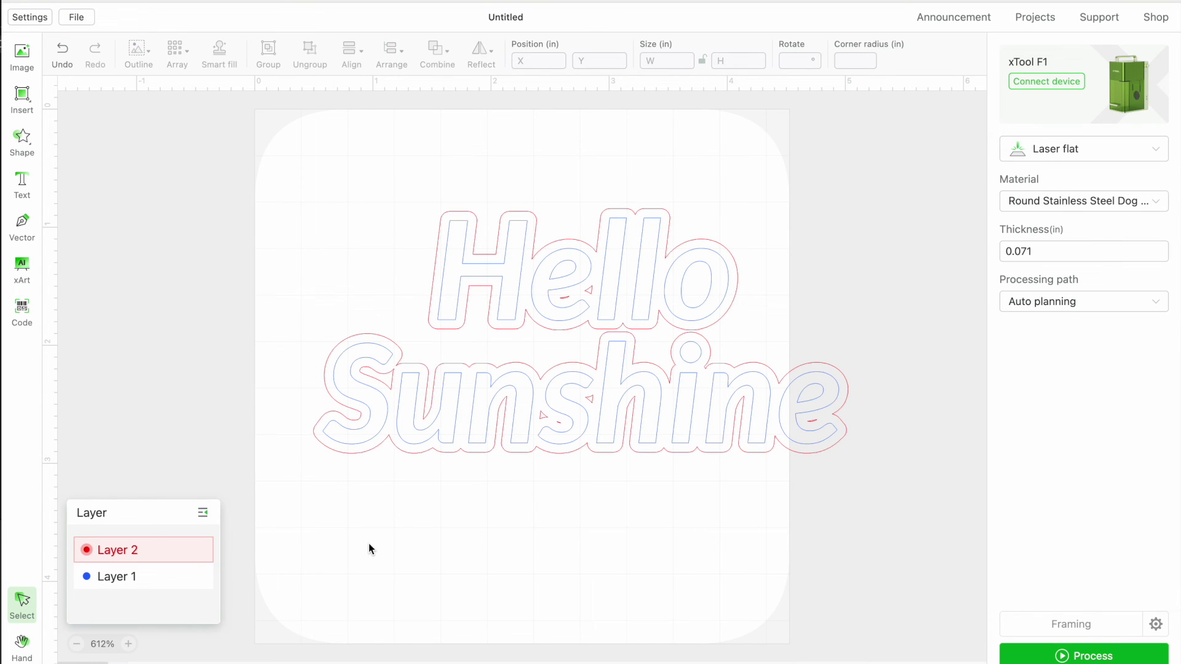
# Set the Layer 1 Hello Sunshine text to IR Engrave.
pyautogui.click(147, 579)
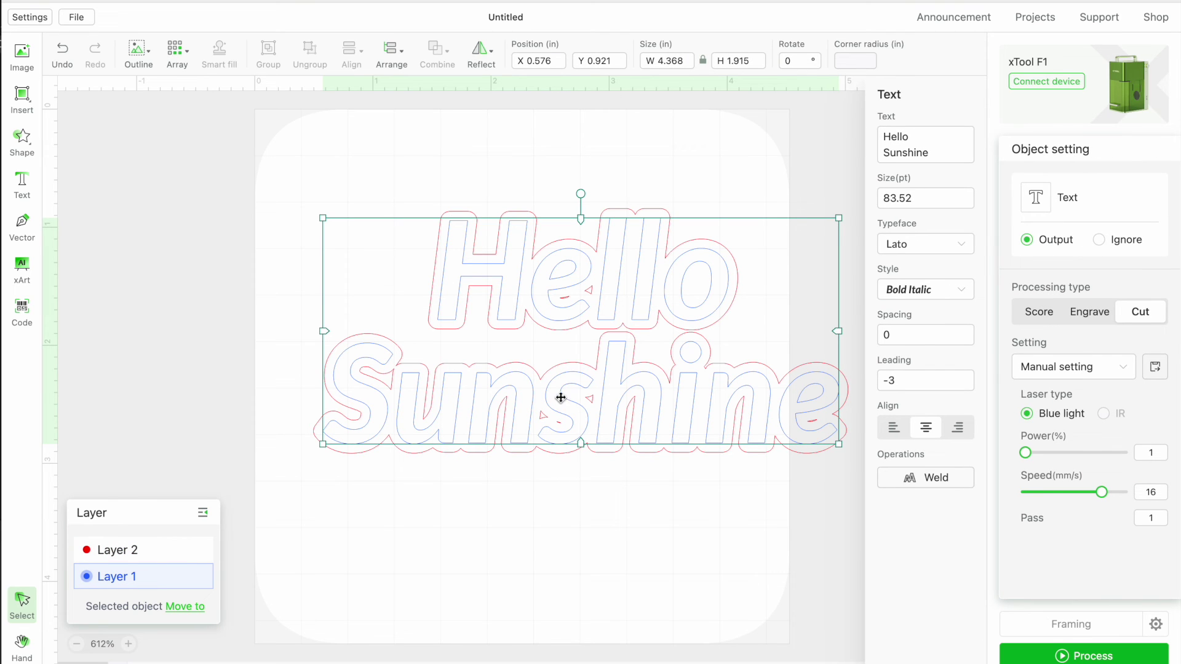
pyautogui.click(1088, 311)
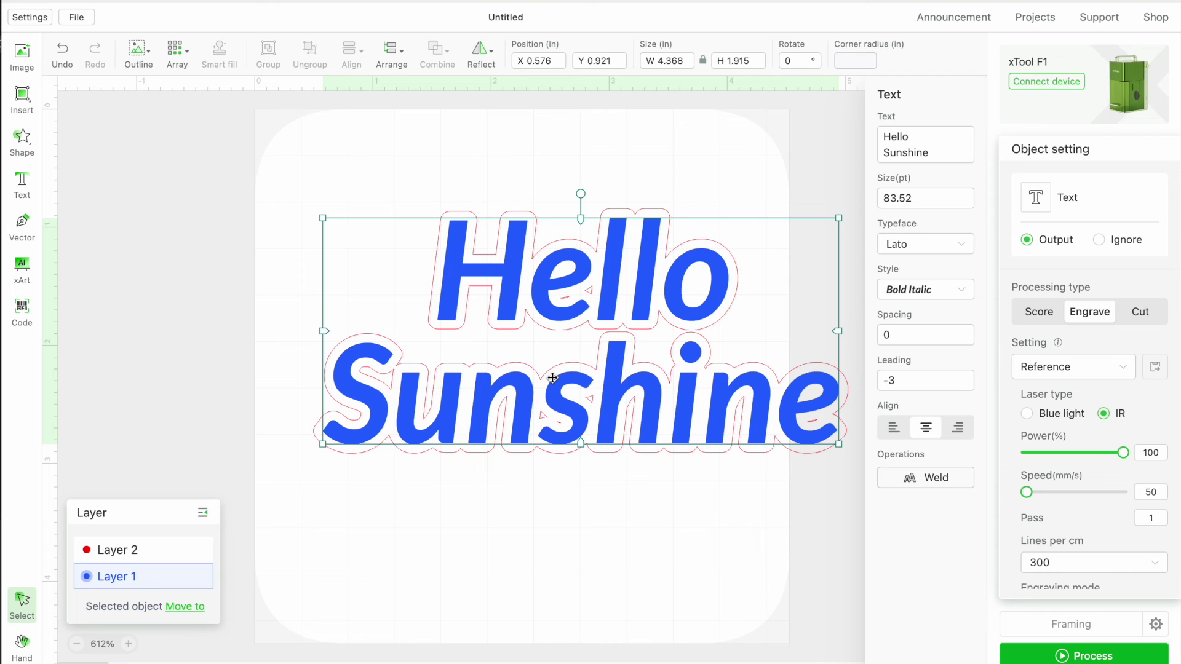
pyautogui.click(463, 211)
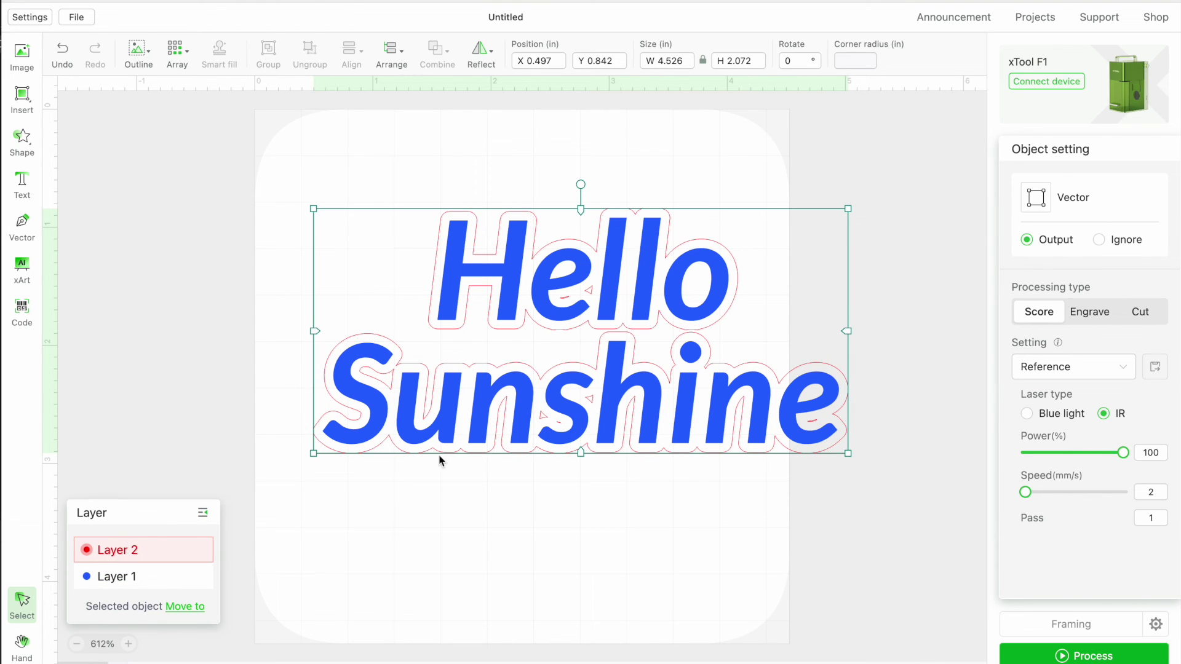
# Set the Layer 2 outline to Cut with blue light, 1% power, 16 mm/s.
pyautogui.click(1139, 312)
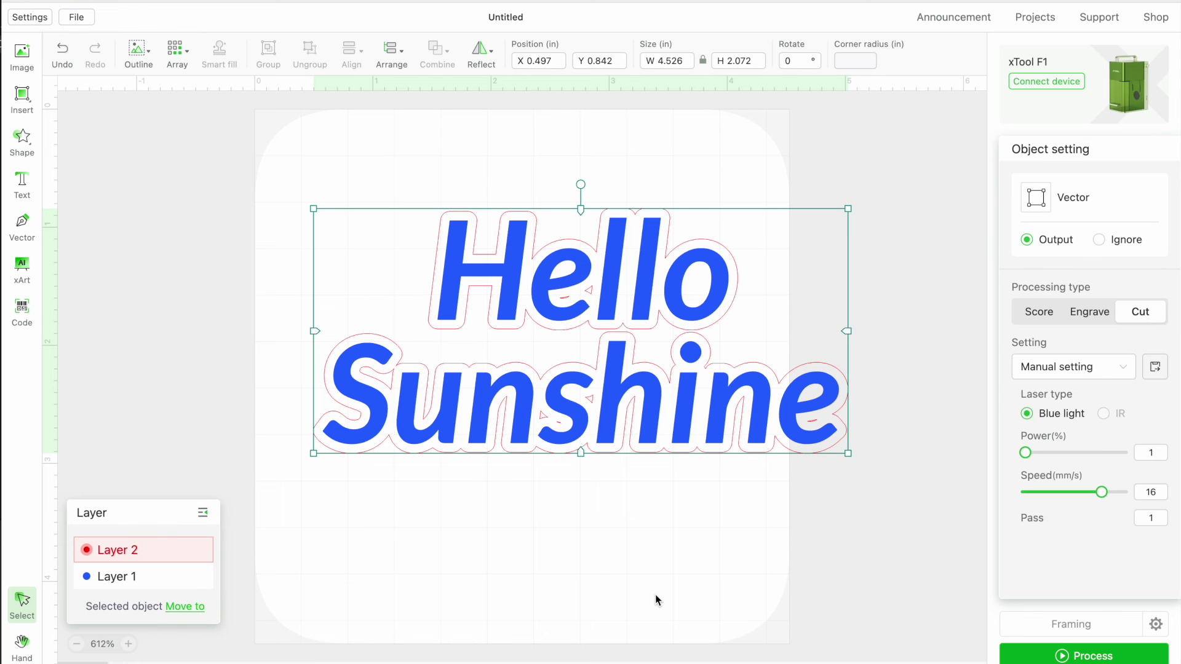
pyautogui.click(384, 476)
pyautogui.click(348, 343)
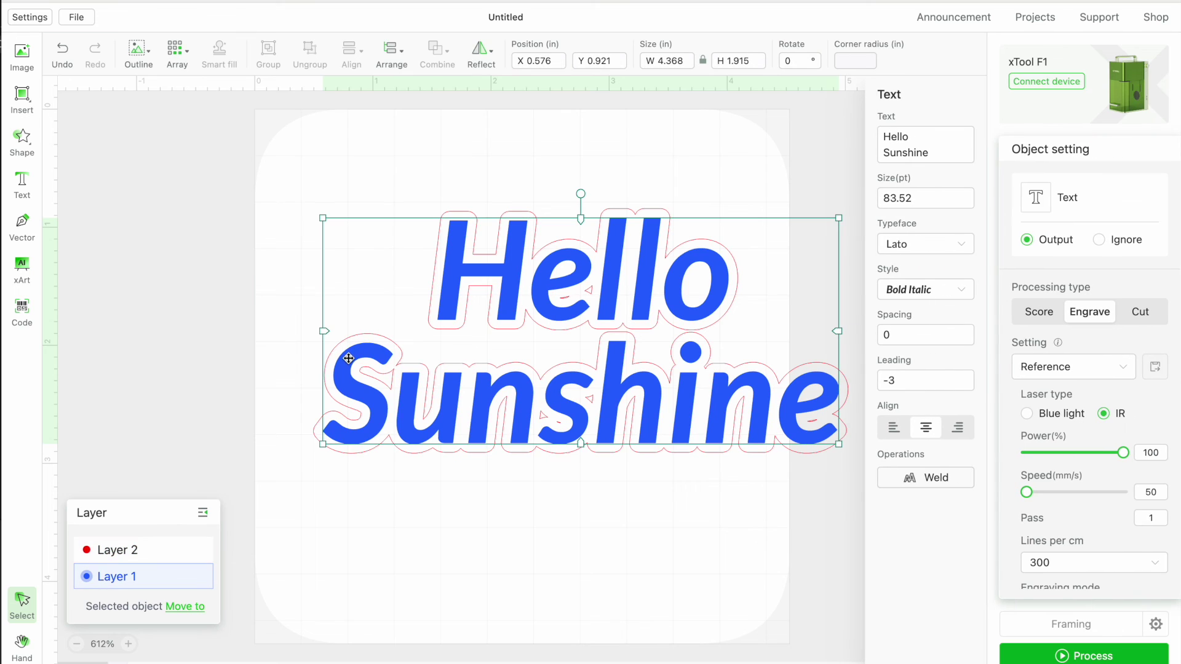
# Compare Layer 2 and Layer 1 settings to confirm outline cuts and text engraves.
pyautogui.click(149, 556)
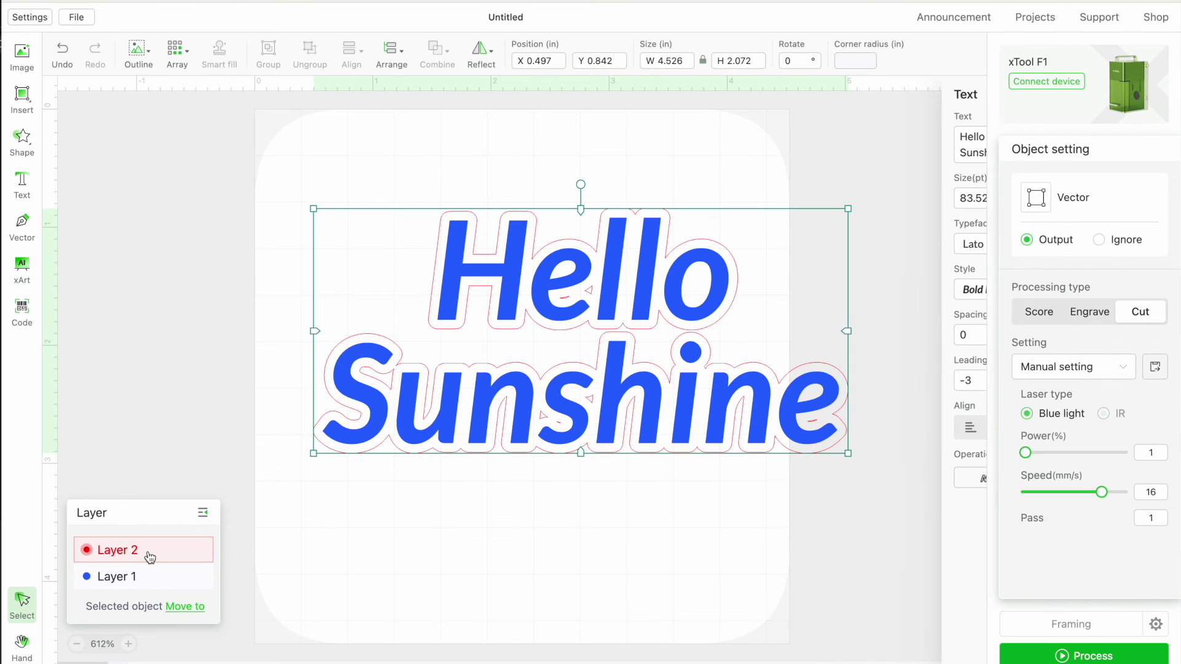
pyautogui.click(147, 577)
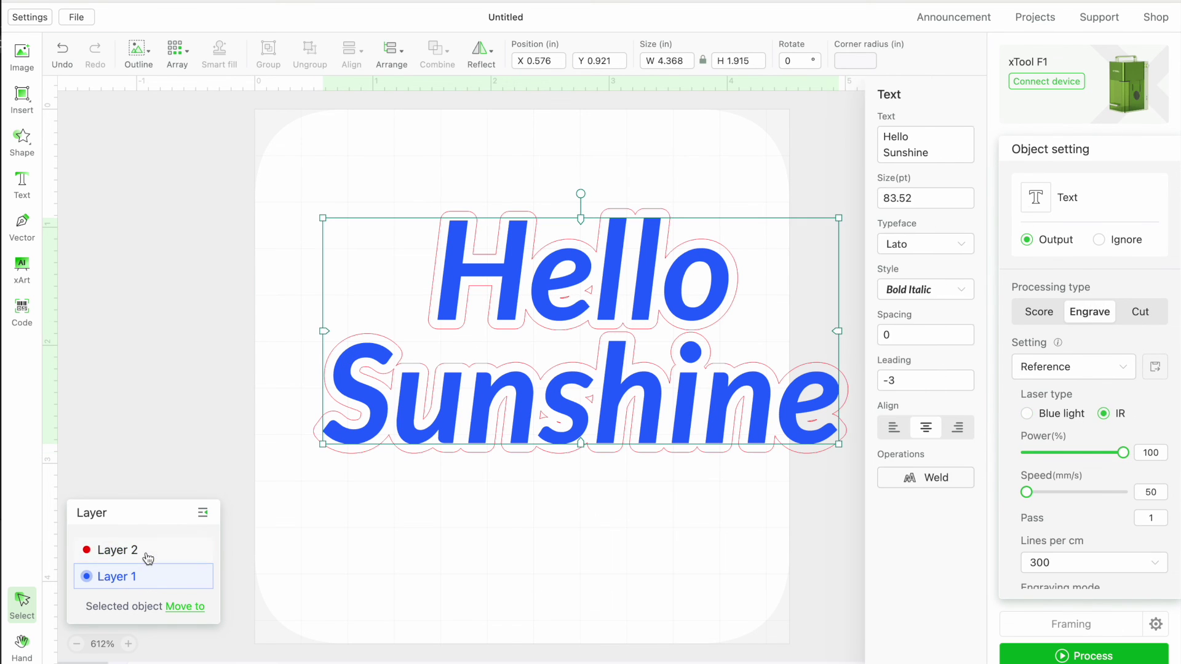
pyautogui.click(148, 556)
pyautogui.click(148, 579)
pyautogui.click(148, 557)
pyautogui.click(147, 578)
pyautogui.click(306, 566)
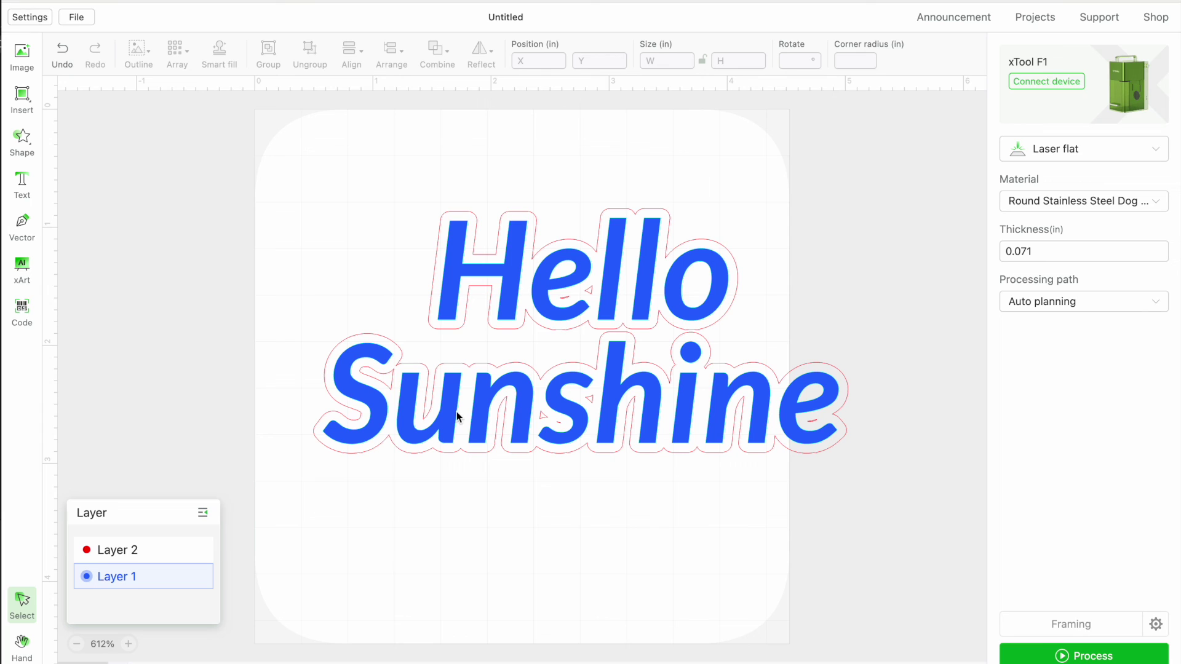